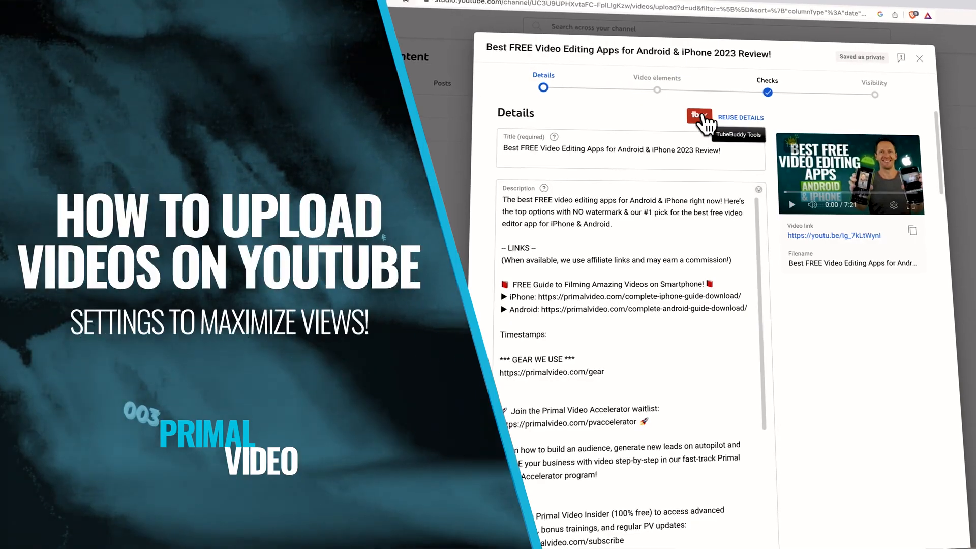
{"action": "scroll", "coordinate": [832, 433], "scroll_direction": "down", "scroll_amount": 8}
{"action": "scroll", "coordinate": [831, 433], "scroll_direction": "up", "scroll_amount": 1}
{"action": "scroll", "coordinate": [774, 392], "scroll_direction": "down", "scroll_amount": 15}
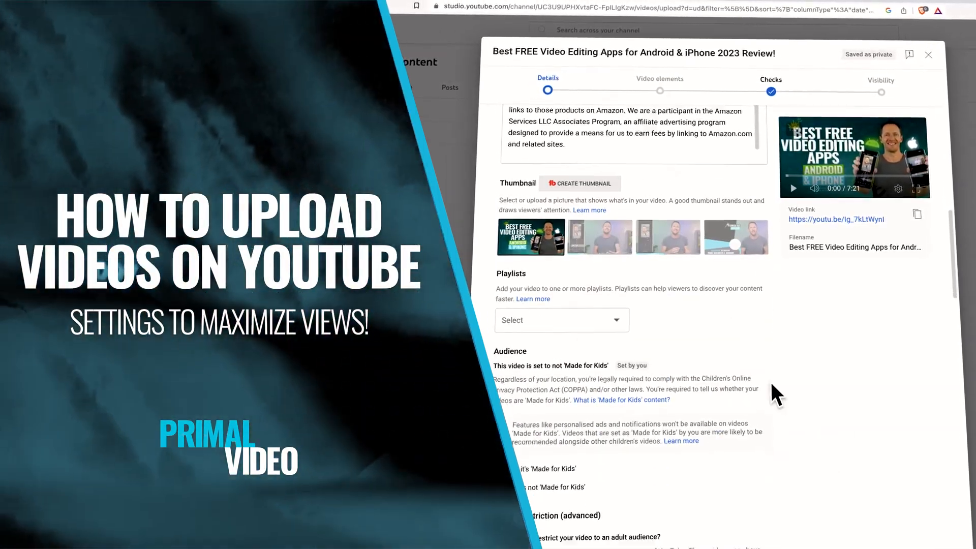
{"action": "left_click", "coordinate": [644, 387]}
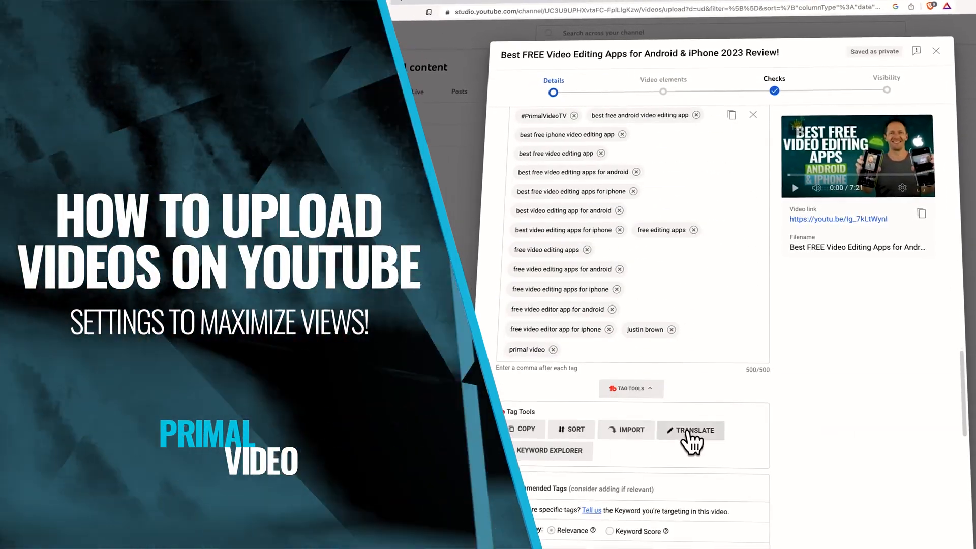
{"action": "scroll", "coordinate": [783, 465], "scroll_direction": "down", "scroll_amount": 3}
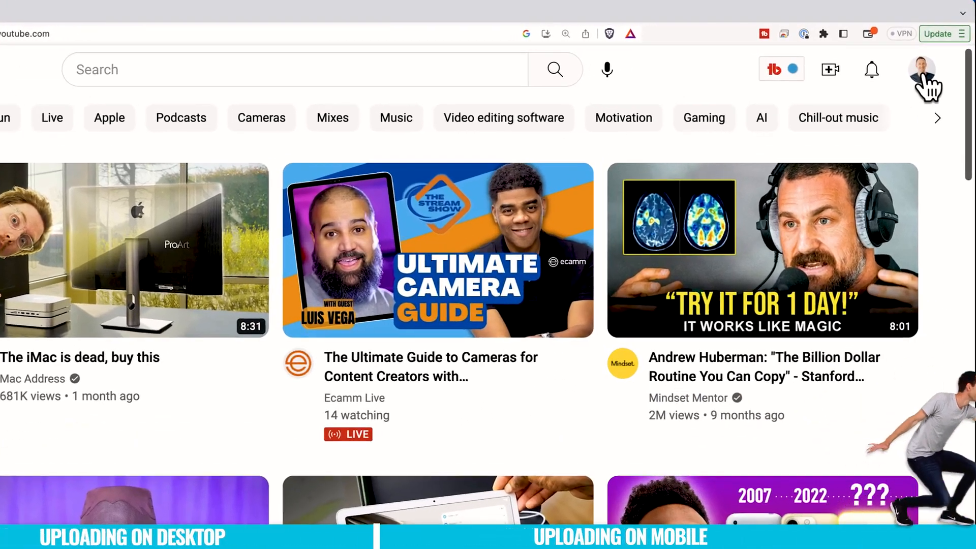
Check which account is signed in and start a new video upload
{"action": "left_click", "coordinate": [927, 67]}
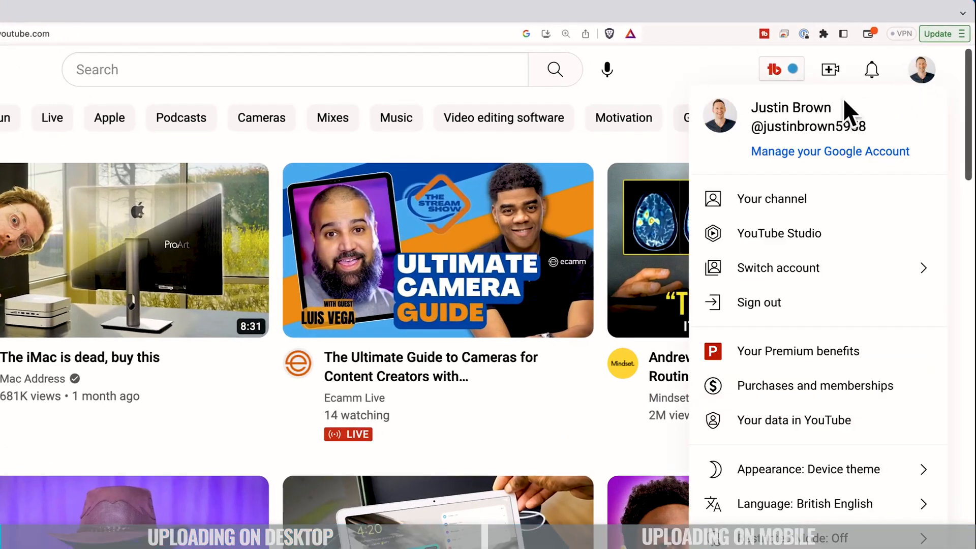
{"action": "left_click", "coordinate": [926, 73]}
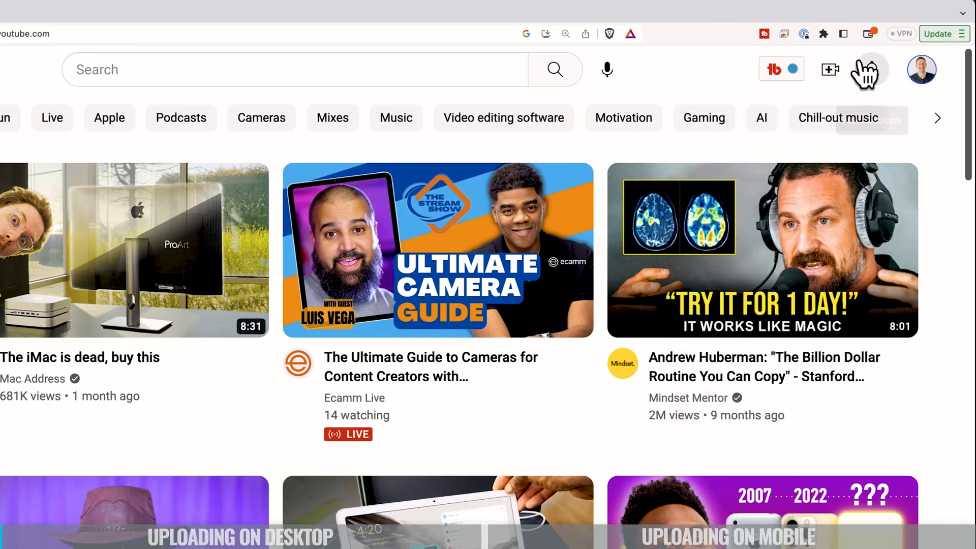
{"action": "left_click", "coordinate": [832, 71]}
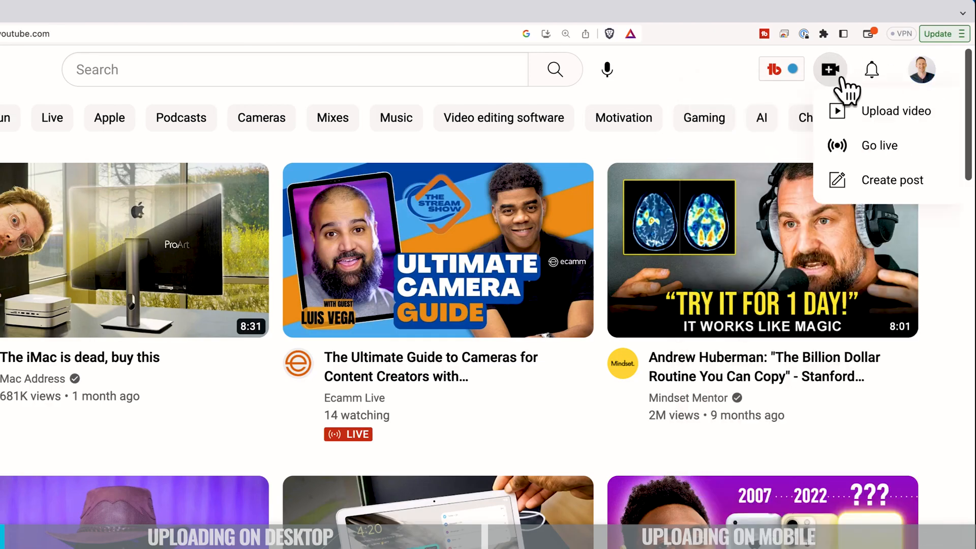
{"action": "left_click", "coordinate": [883, 114]}
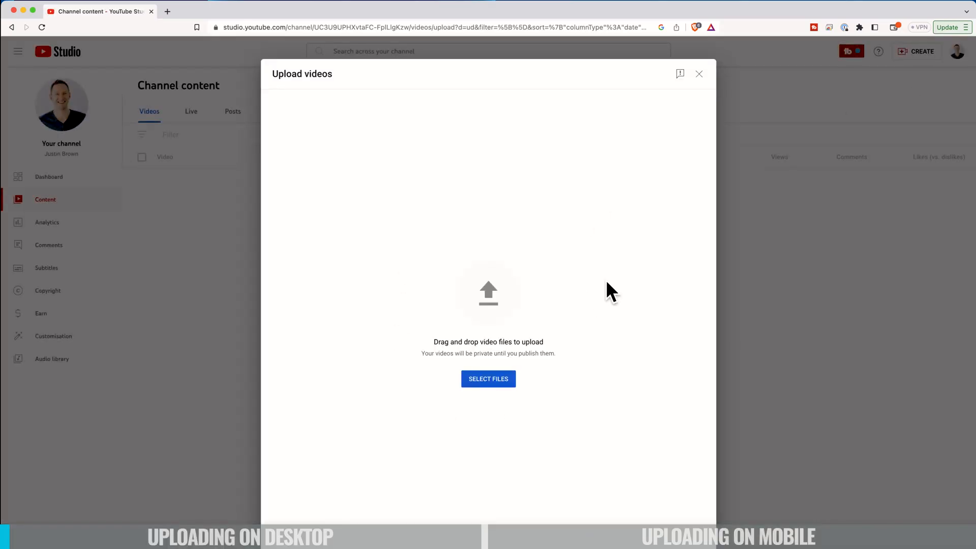
Choose the video file "Best FREE Video Edi...23 Review!)_D2.mp4" from the Downloads folder for upload
{"action": "left_click", "coordinate": [484, 381]}
{"action": "left_click", "coordinate": [492, 336]}
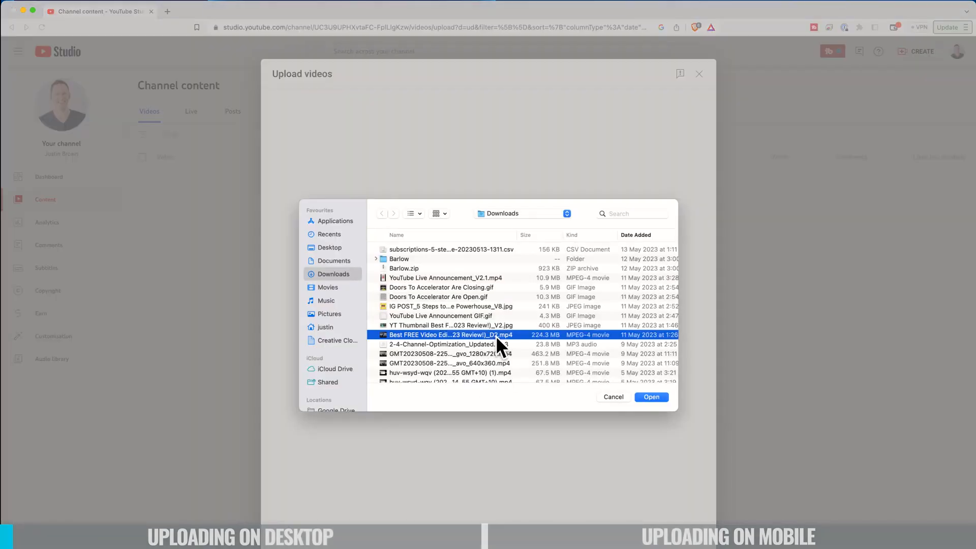
{"action": "left_click", "coordinate": [653, 398]}
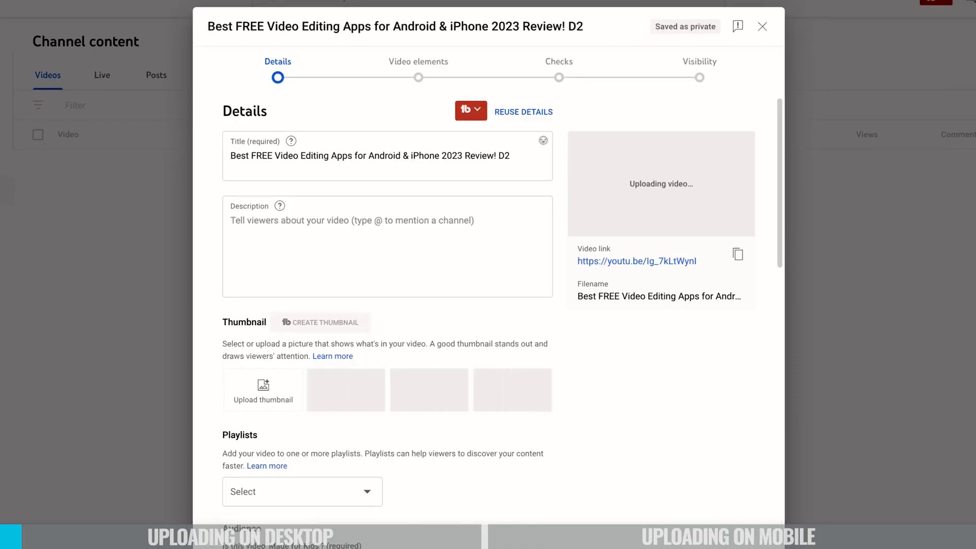
Look at the previous videos offered for reusing details, and at the audience and paid promotion settings
{"action": "left_click", "coordinate": [517, 153]}
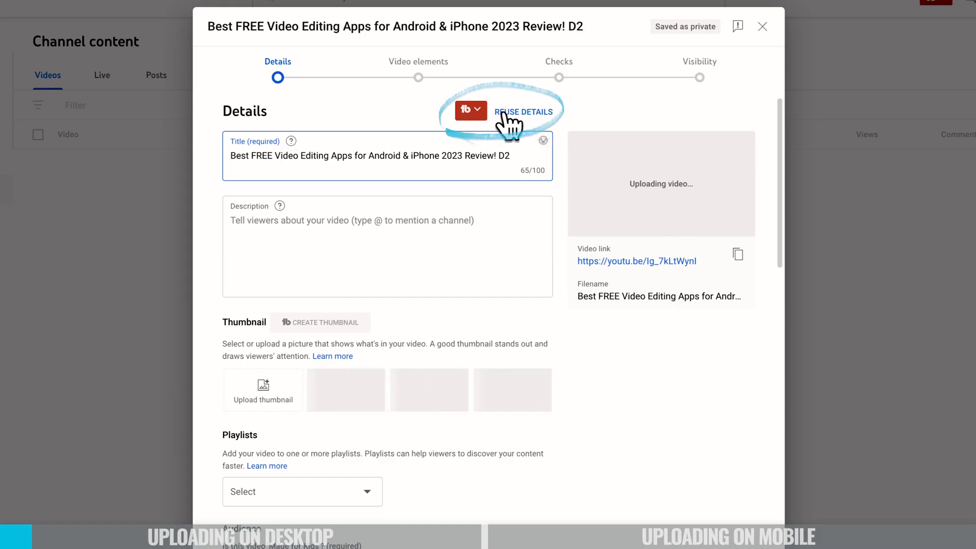
{"action": "left_click", "coordinate": [545, 113]}
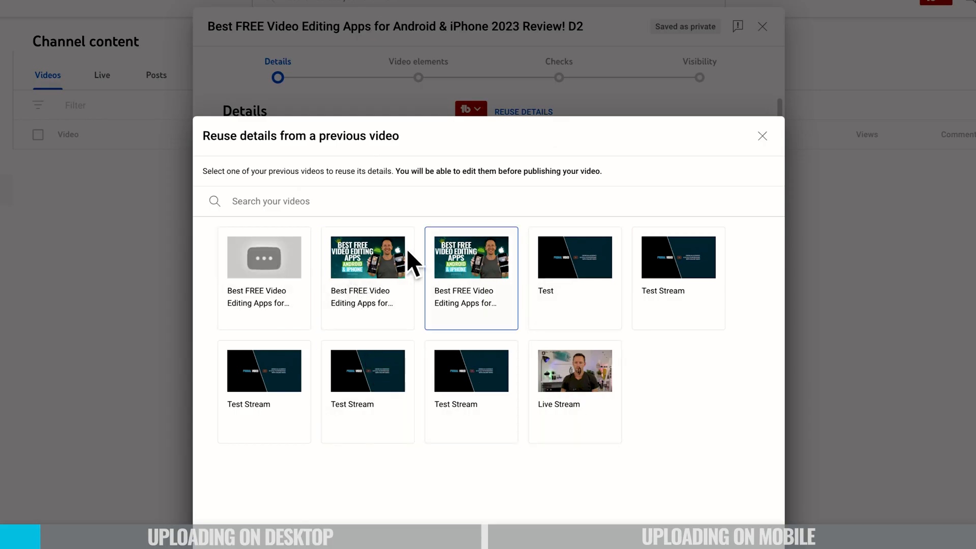
{"action": "left_click", "coordinate": [762, 136]}
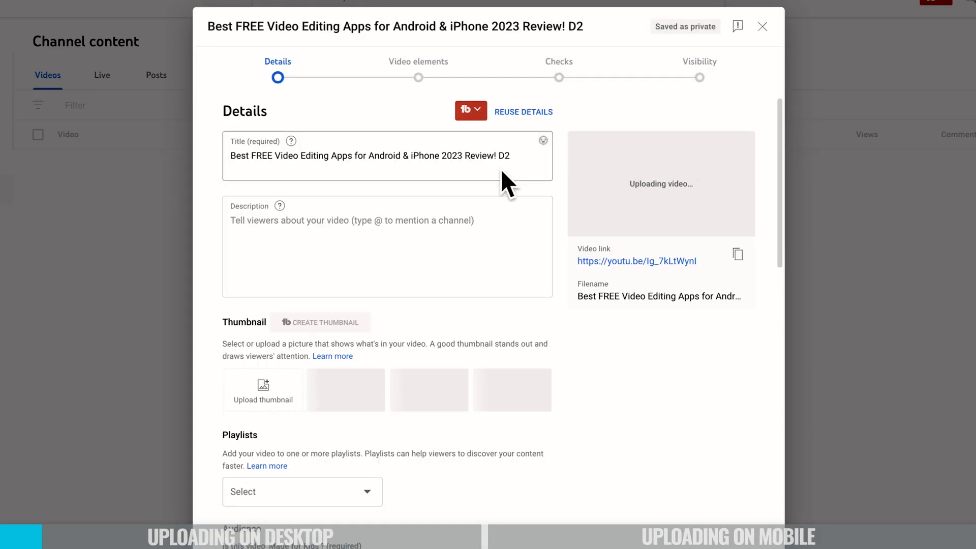
{"action": "scroll", "coordinate": [425, 355], "scroll_direction": "down", "scroll_amount": 9}
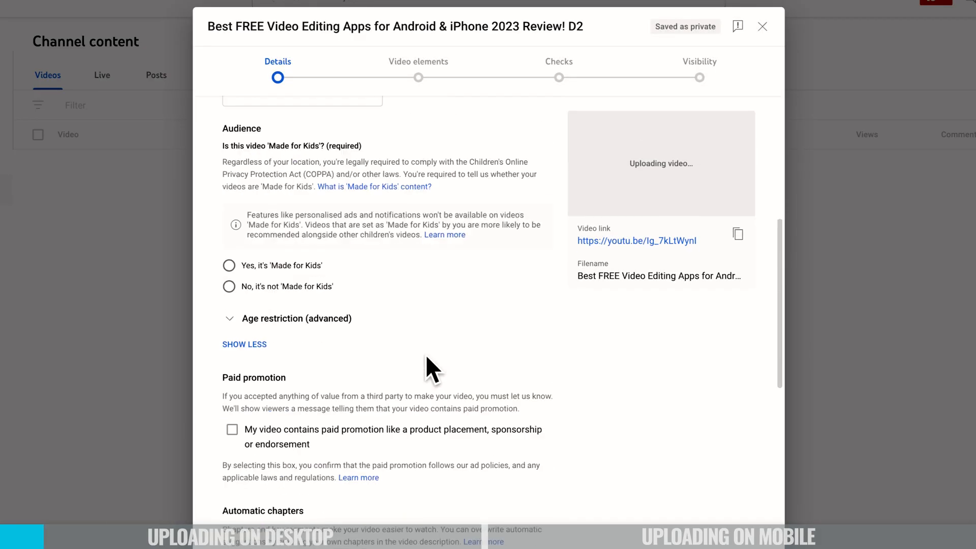
{"action": "scroll", "coordinate": [425, 355], "scroll_direction": "up", "scroll_amount": 9}
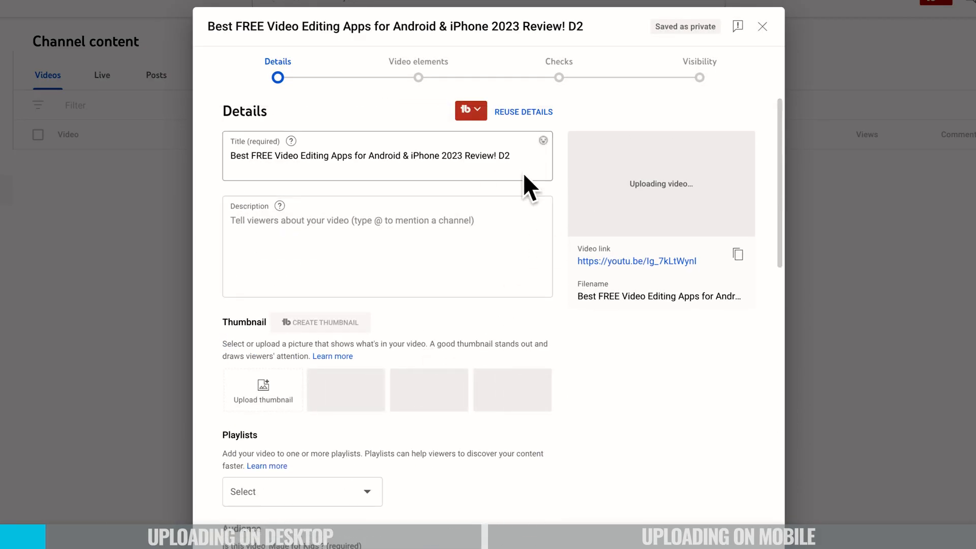
Remove "D2" from the end of the video title and paste the prepared text into the description
{"action": "left_click", "coordinate": [519, 154]}
{"action": "key", "text": "BackSpace"}
{"action": "key", "text": "BackSpace"}
{"action": "key", "text": "BackSpace"}
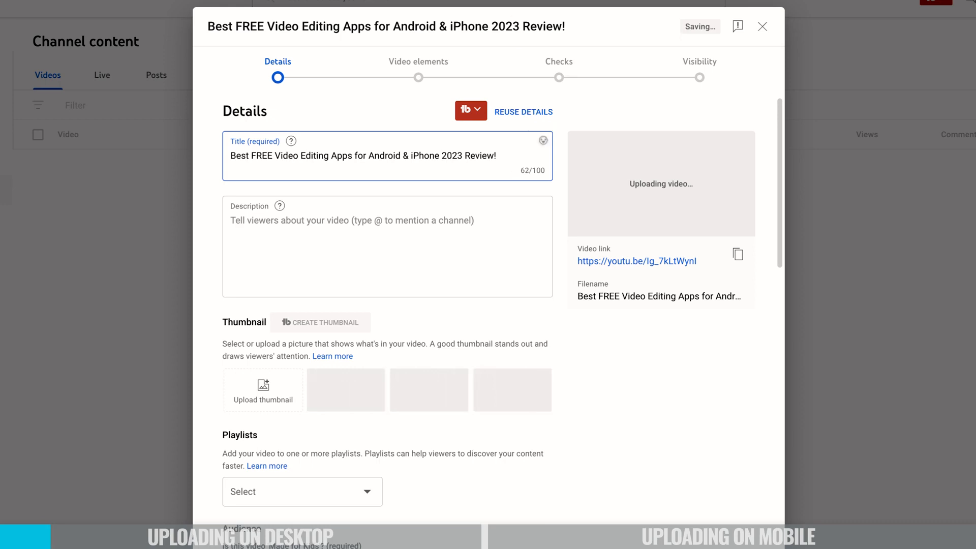
{"action": "left_click", "coordinate": [585, 113]}
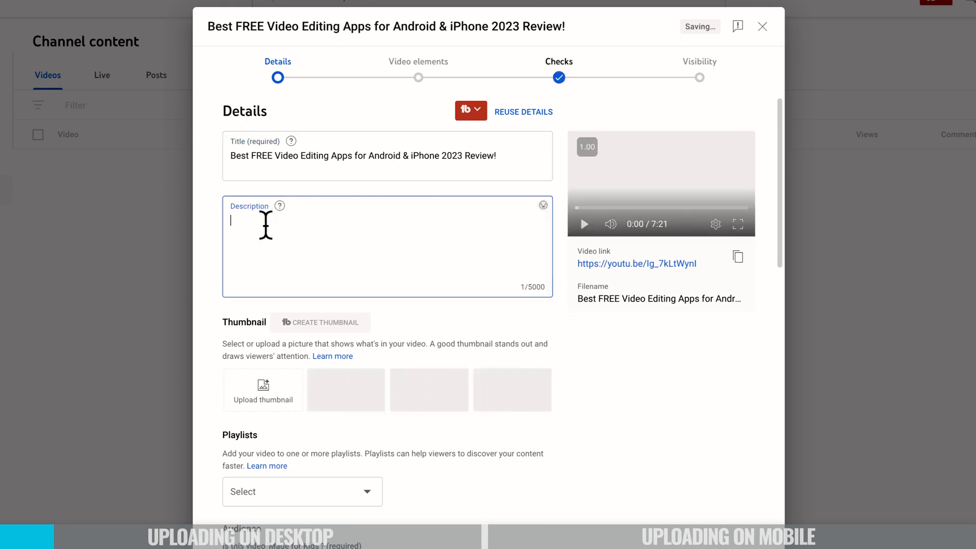
{"action": "key", "text": "ctrl+v"}
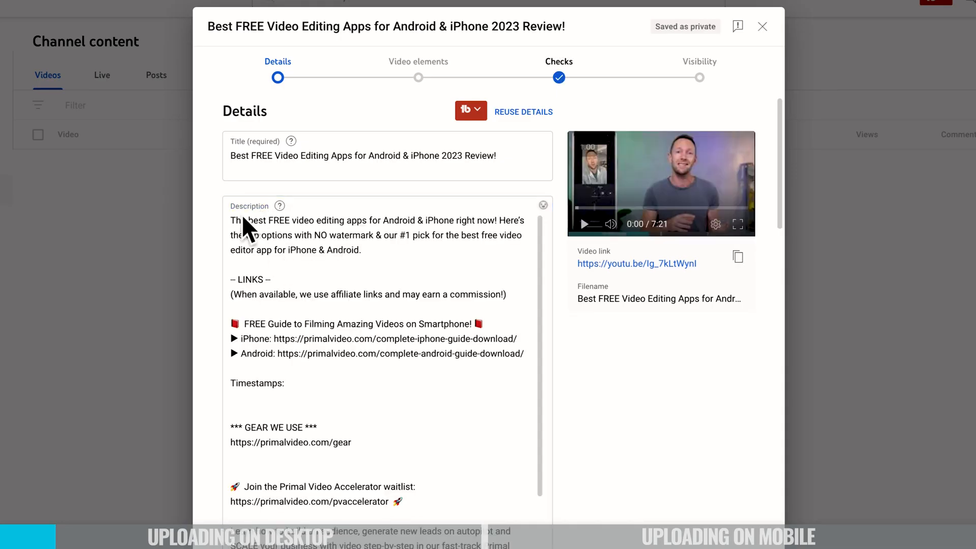
Review the description from its opening keyword phrase and free guide links through to the hashtags and disclosure
{"action": "left_click", "coordinate": [252, 221]}
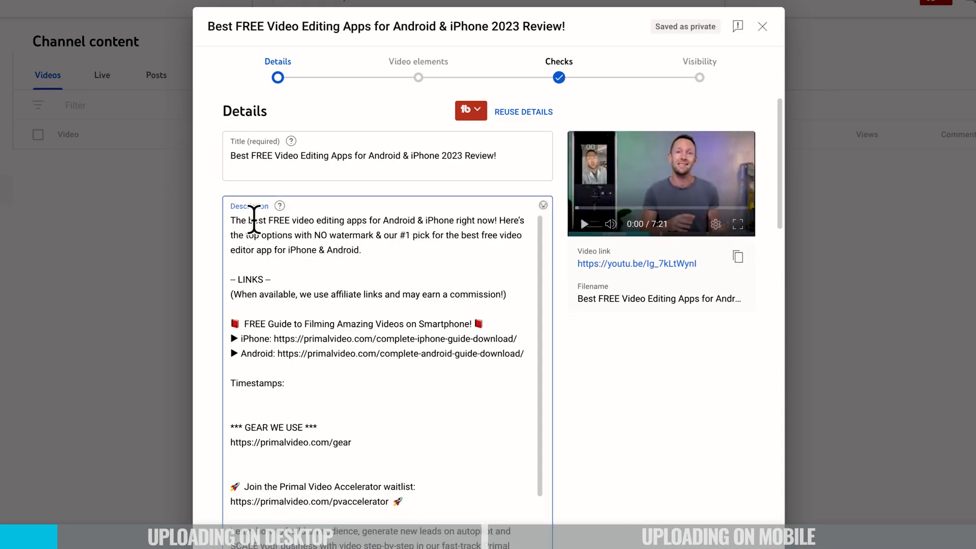
{"action": "left_click_drag", "start_coordinate": [249, 219], "coordinate": [348, 222]}
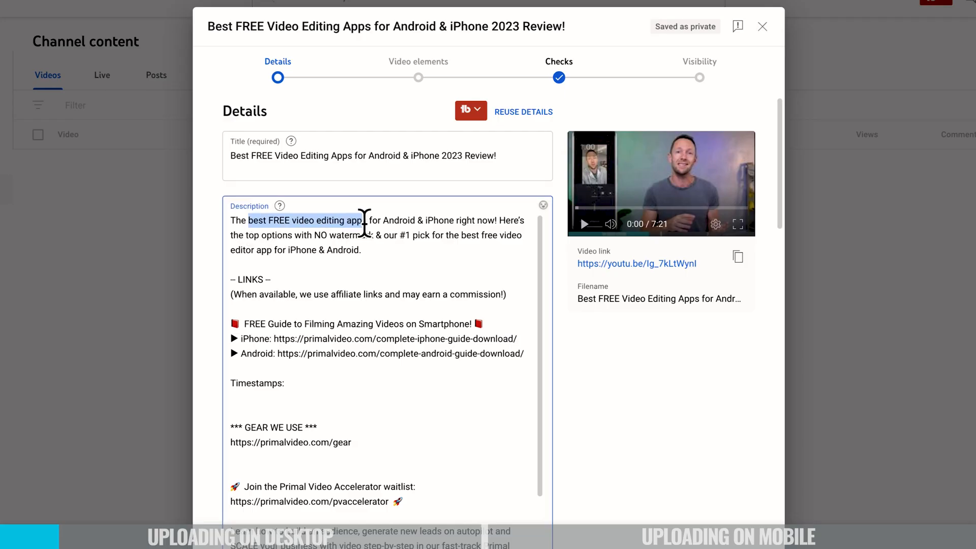
{"action": "left_click", "coordinate": [435, 265]}
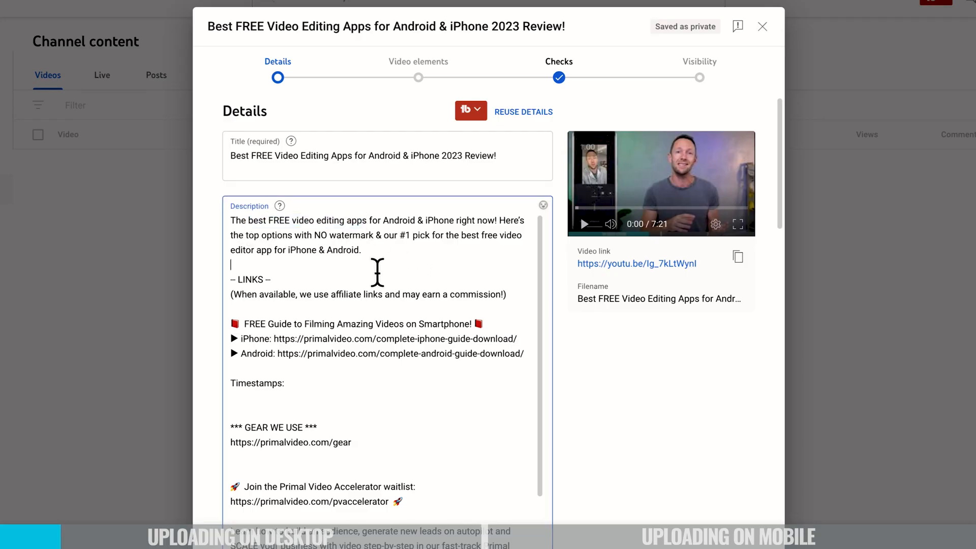
{"action": "left_click_drag", "start_coordinate": [245, 318], "coordinate": [537, 350]}
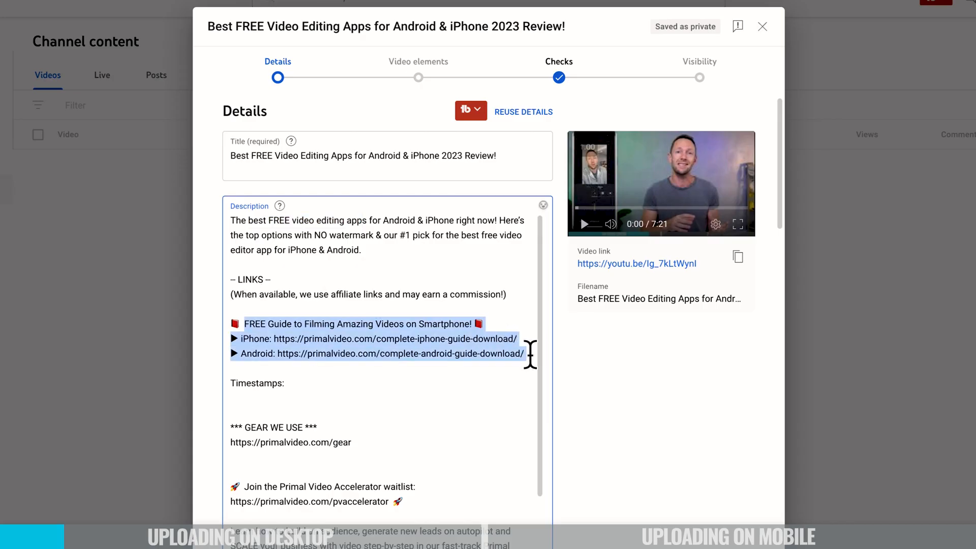
{"action": "left_click", "coordinate": [421, 359]}
{"action": "scroll", "coordinate": [255, 289], "scroll_direction": "down", "scroll_amount": 2}
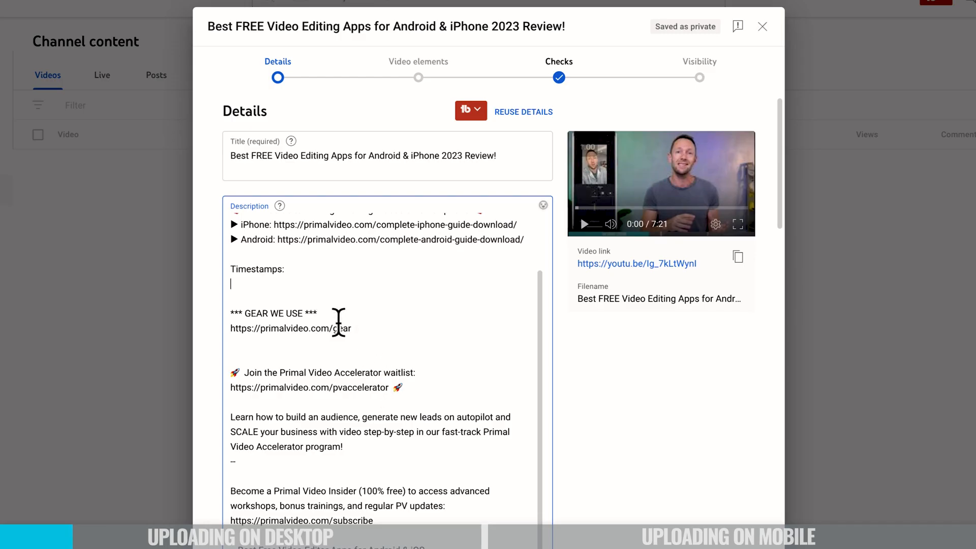
{"action": "scroll", "coordinate": [425, 464], "scroll_direction": "down", "scroll_amount": 10}
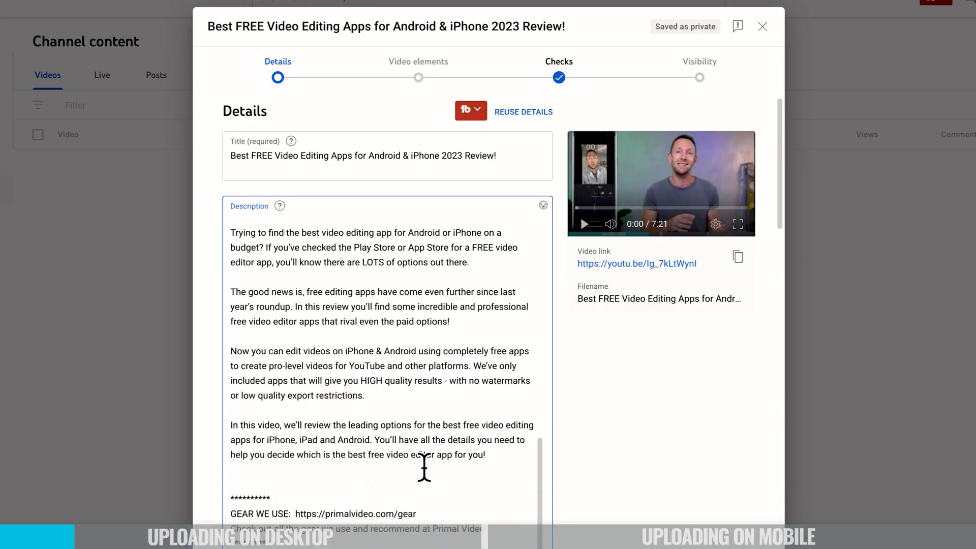
{"action": "scroll", "coordinate": [425, 467], "scroll_direction": "down", "scroll_amount": 10}
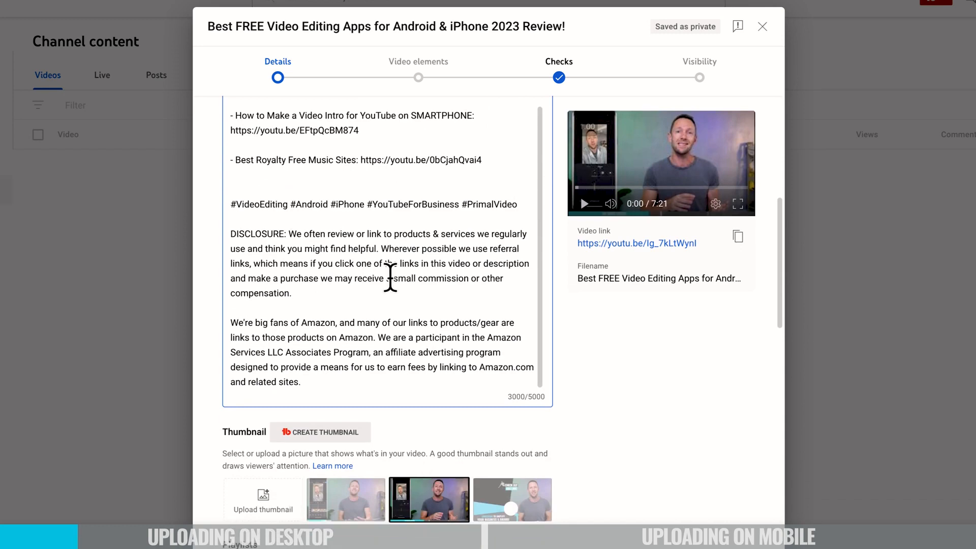
{"action": "scroll", "coordinate": [390, 277], "scroll_direction": "up", "scroll_amount": 15}
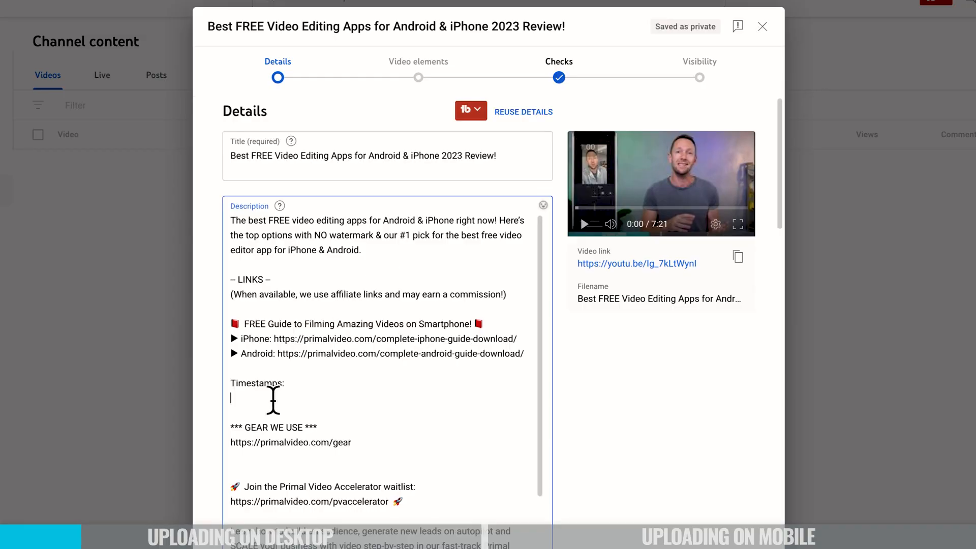
Start a timestamp entry with 0 under the description's Timestamps heading and delete it together with one blank line
{"action": "left_click", "coordinate": [273, 400]}
{"action": "type", "text": "0"}
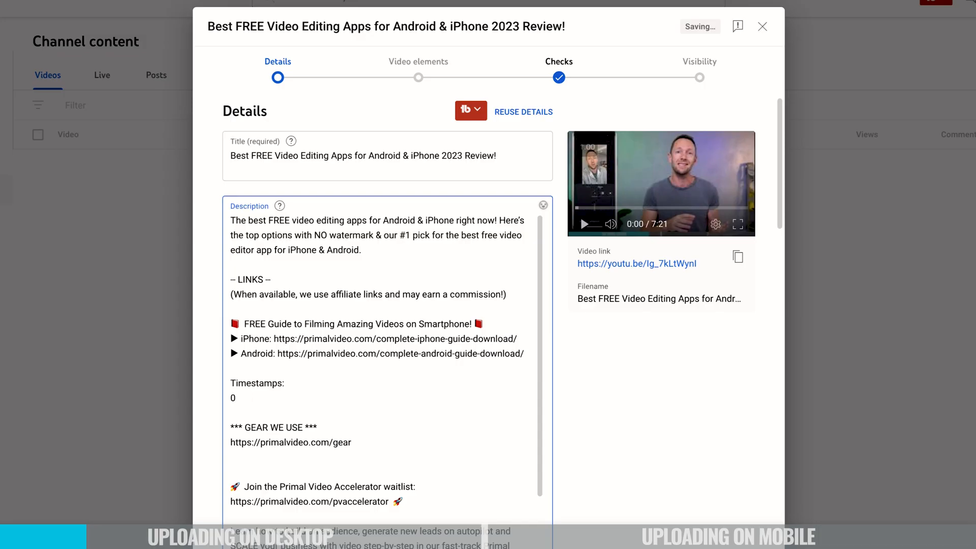
{"action": "key", "text": "BackSpace"}
{"action": "key", "text": "BackSpace"}
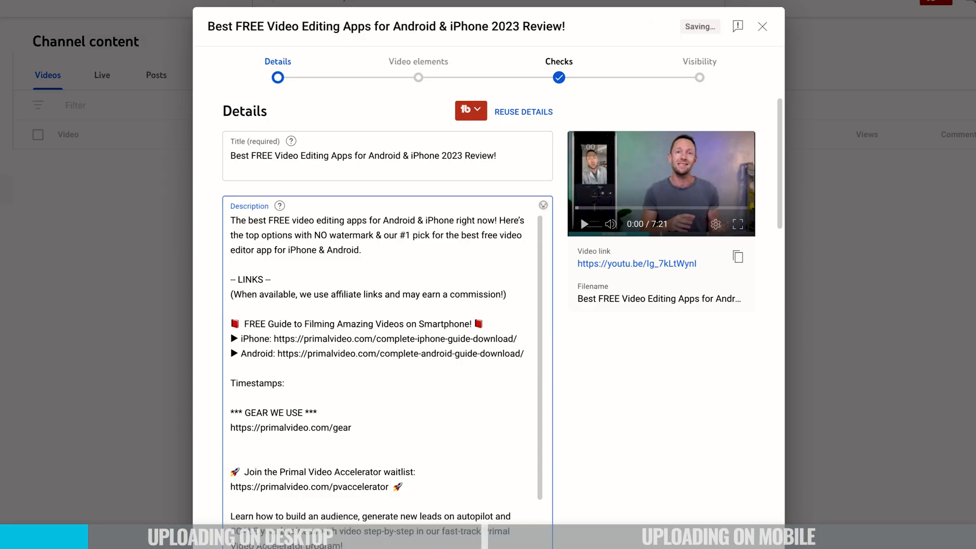
Set the first auto-generated frame as the video thumbnail
{"action": "scroll", "coordinate": [613, 473], "scroll_direction": "down", "scroll_amount": 5}
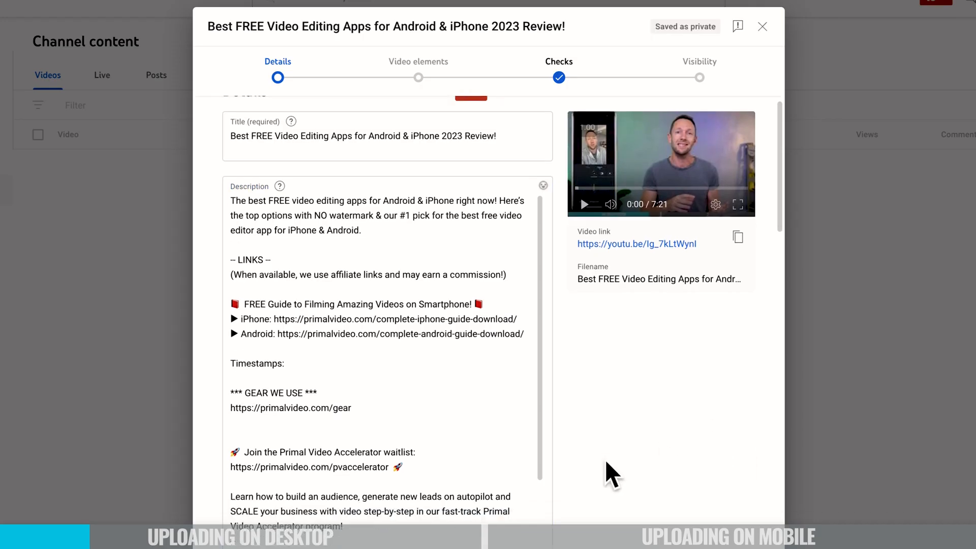
{"action": "scroll", "coordinate": [613, 473], "scroll_direction": "down", "scroll_amount": 6}
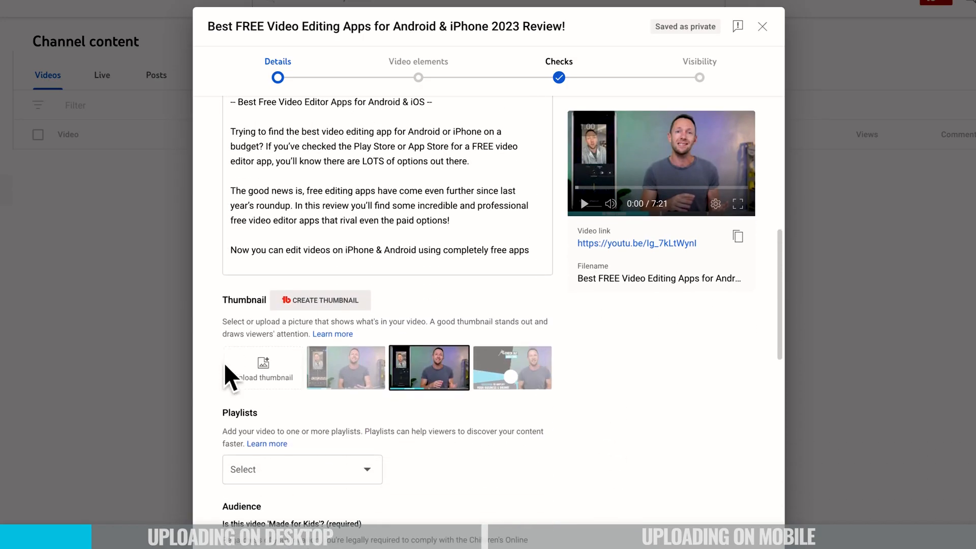
{"action": "left_click", "coordinate": [533, 384]}
{"action": "left_click", "coordinate": [426, 387]}
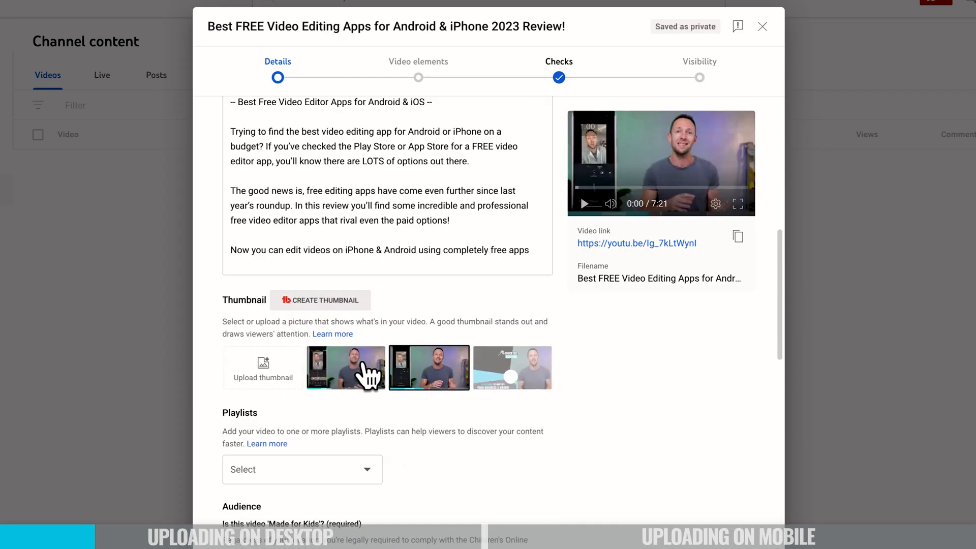
{"action": "left_click", "coordinate": [362, 362]}
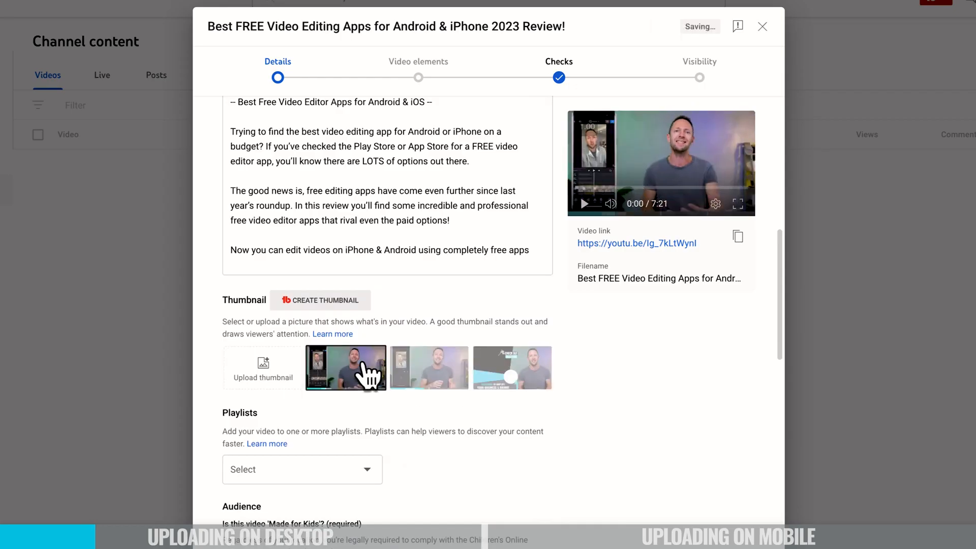
Upload the custom thumbnail "YT Thumbnail Best F...023 Review!)_V2.jpg" from the Downloads folder
{"action": "left_click", "coordinate": [263, 369]}
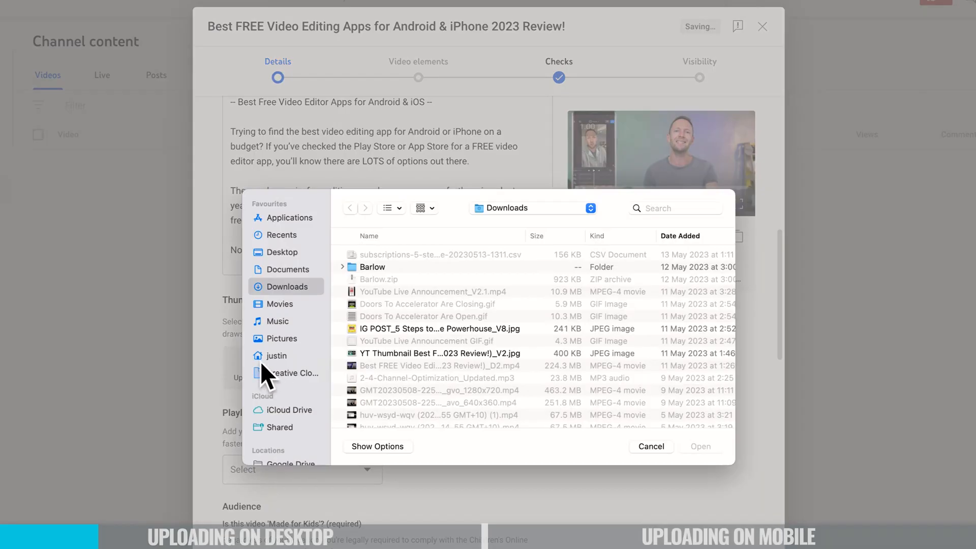
{"action": "left_click", "coordinate": [404, 352]}
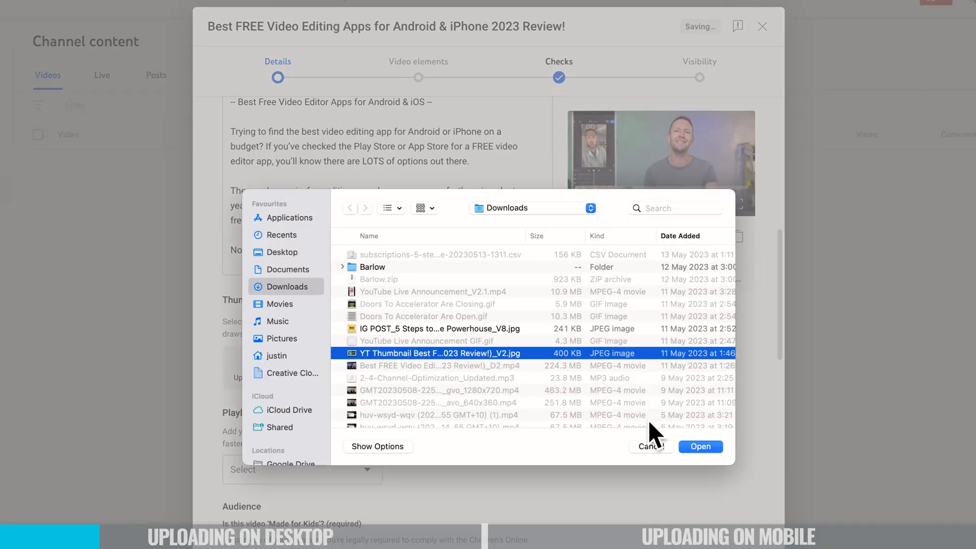
{"action": "left_click", "coordinate": [699, 446]}
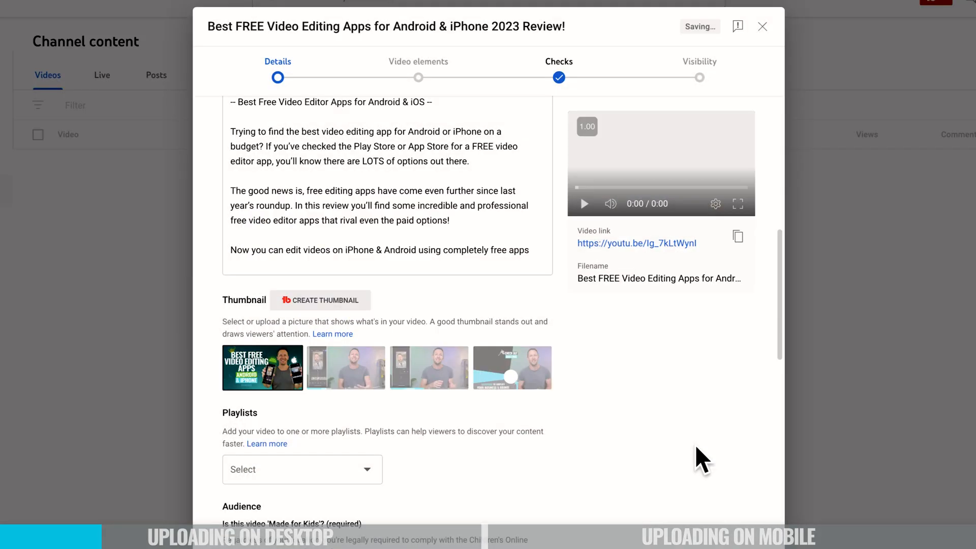
{"action": "scroll", "coordinate": [695, 444], "scroll_direction": "down", "scroll_amount": 2}
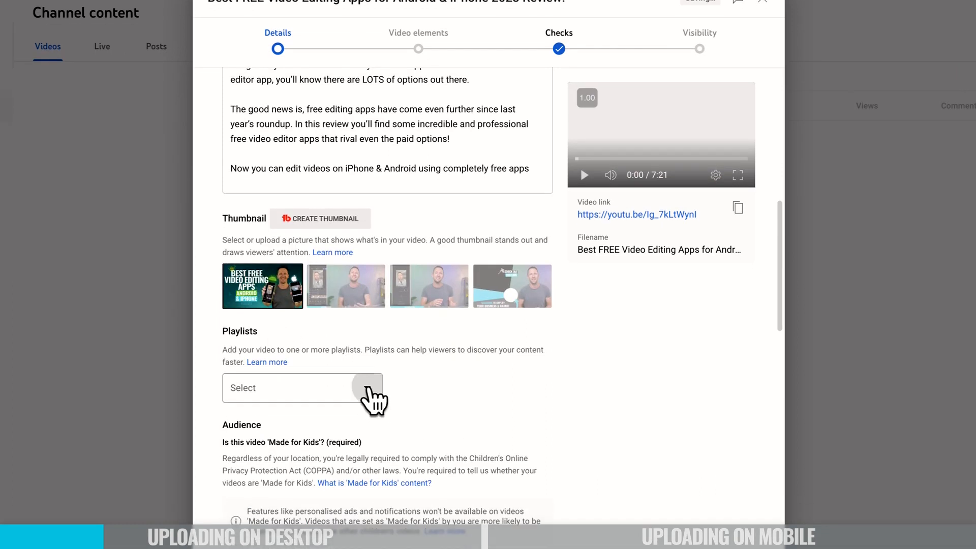
View the available playlists and the new-playlist option, leaving the list without selecting any
{"action": "left_click", "coordinate": [374, 417]}
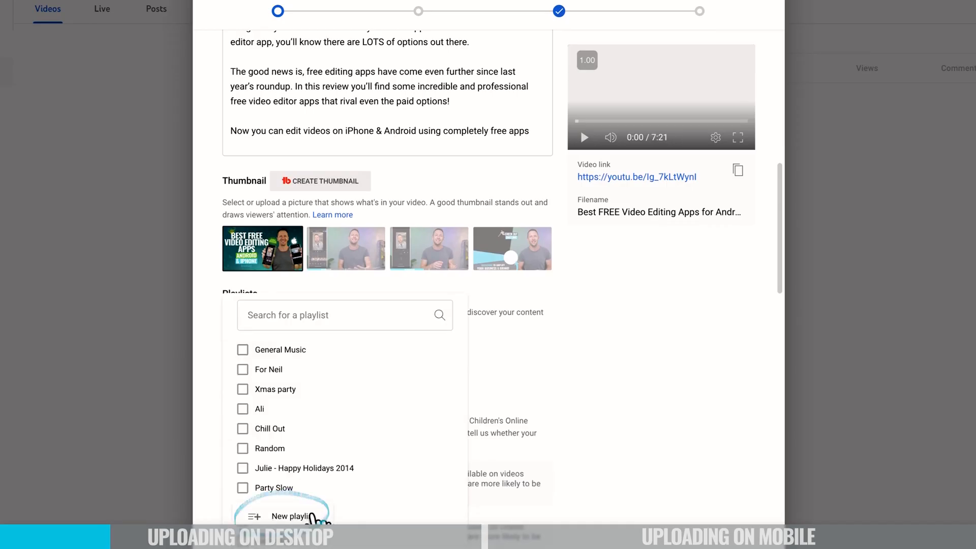
{"action": "left_click", "coordinate": [655, 450]}
Mark the video as not 'Made for Kids' and expand the advanced age restriction options
{"action": "scroll", "coordinate": [656, 450], "scroll_direction": "down", "scroll_amount": 1}
{"action": "scroll", "coordinate": [657, 452], "scroll_direction": "down", "scroll_amount": 4}
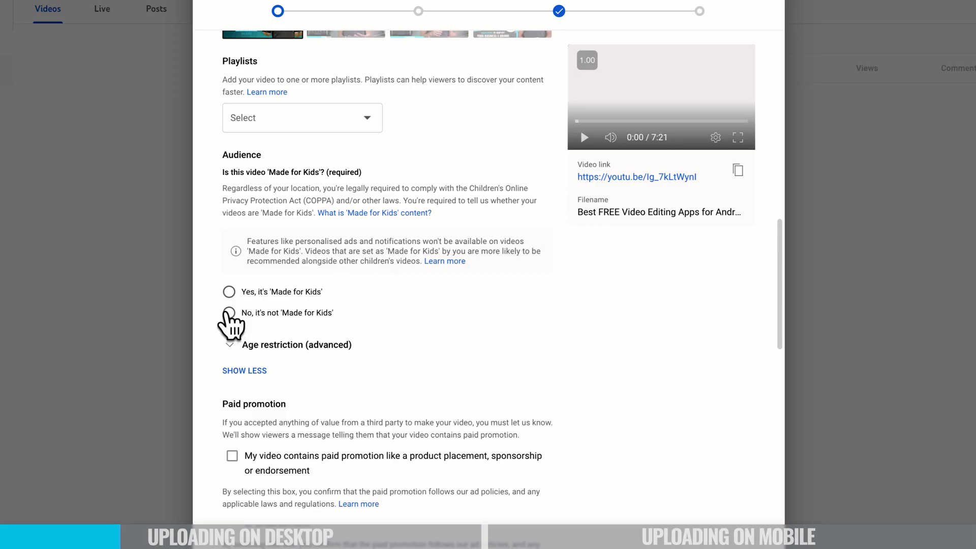
{"action": "left_click", "coordinate": [229, 313]}
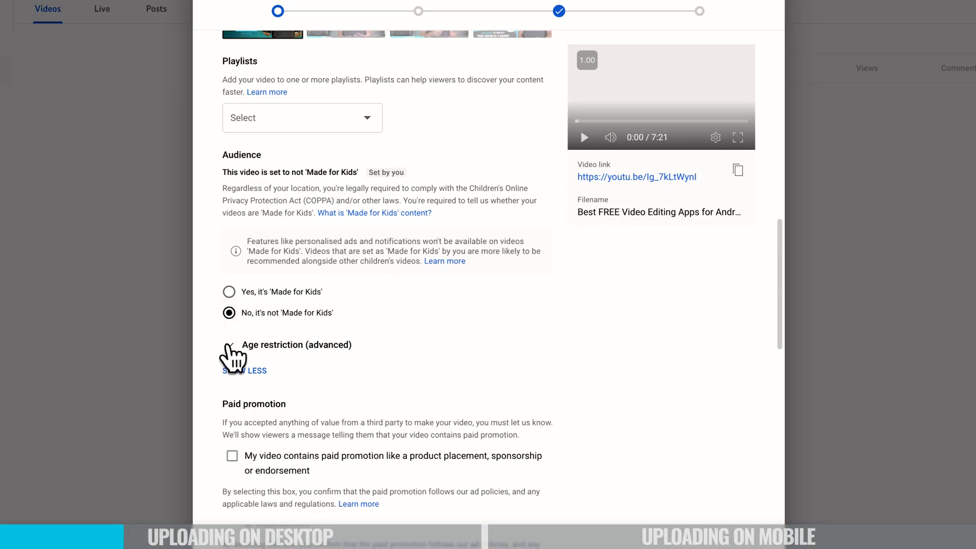
{"action": "left_click", "coordinate": [230, 345]}
{"action": "scroll", "coordinate": [430, 359], "scroll_direction": "down", "scroll_amount": 1}
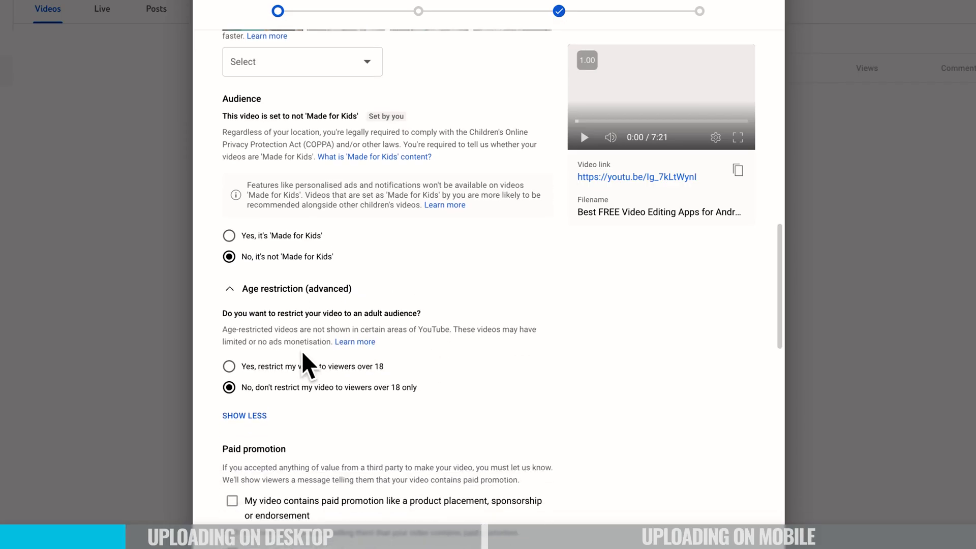
Review the paid promotion, automatic chapters and featured places settings and the guidance on when tags are useful
{"action": "scroll", "coordinate": [458, 393], "scroll_direction": "down", "scroll_amount": 8}
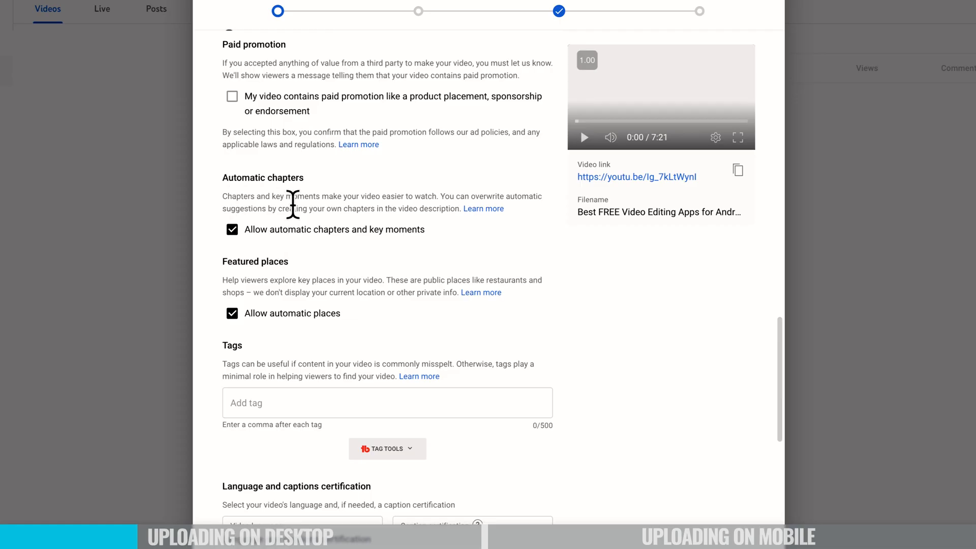
{"action": "left_click_drag", "start_coordinate": [224, 178], "coordinate": [505, 209]}
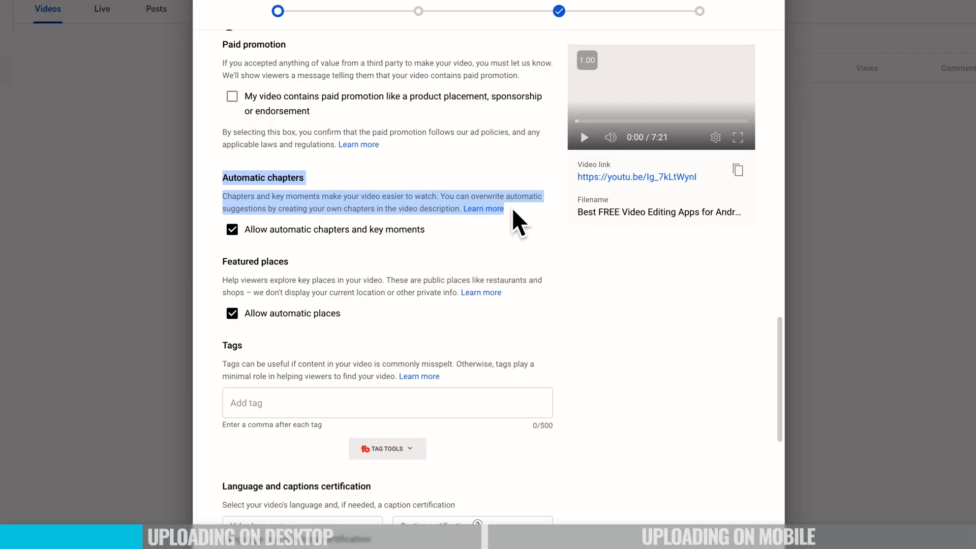
{"action": "left_click_drag", "start_coordinate": [222, 259], "coordinate": [508, 295]}
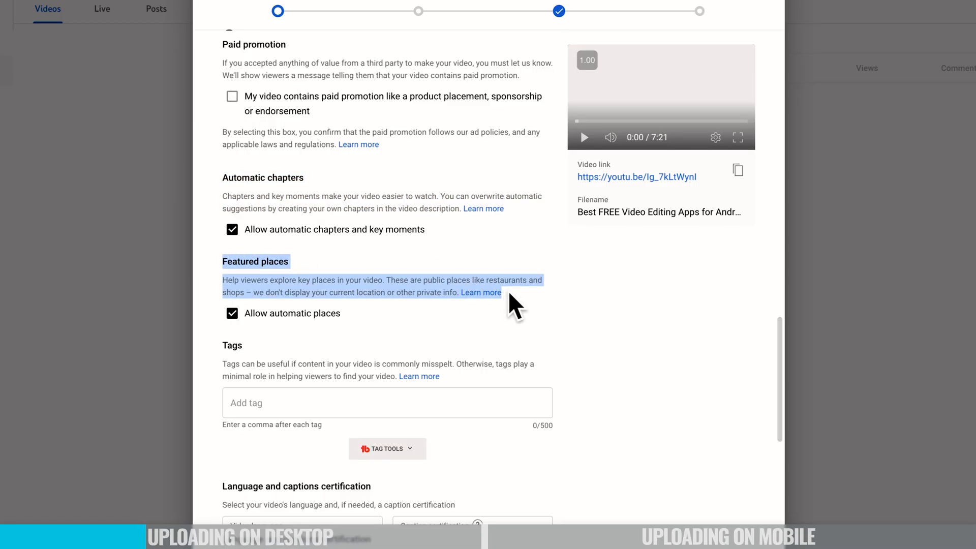
{"action": "left_click", "coordinate": [509, 294]}
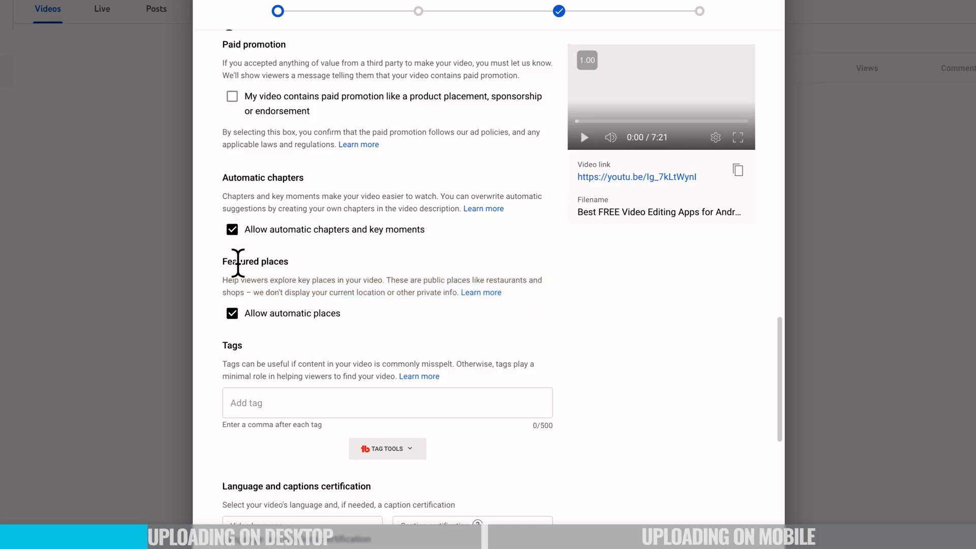
{"action": "scroll", "coordinate": [346, 242], "scroll_direction": "down", "scroll_amount": 1}
{"action": "scroll", "coordinate": [346, 243], "scroll_direction": "down", "scroll_amount": 2}
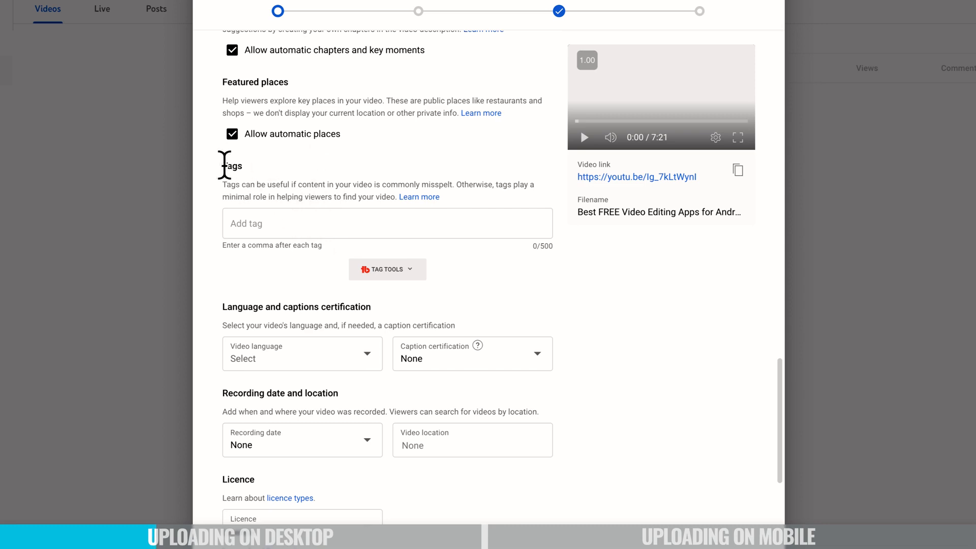
{"action": "left_click_drag", "start_coordinate": [224, 165], "coordinate": [289, 168]}
{"action": "left_click", "coordinate": [236, 169]}
{"action": "left_click_drag", "start_coordinate": [224, 183], "coordinate": [533, 196]}
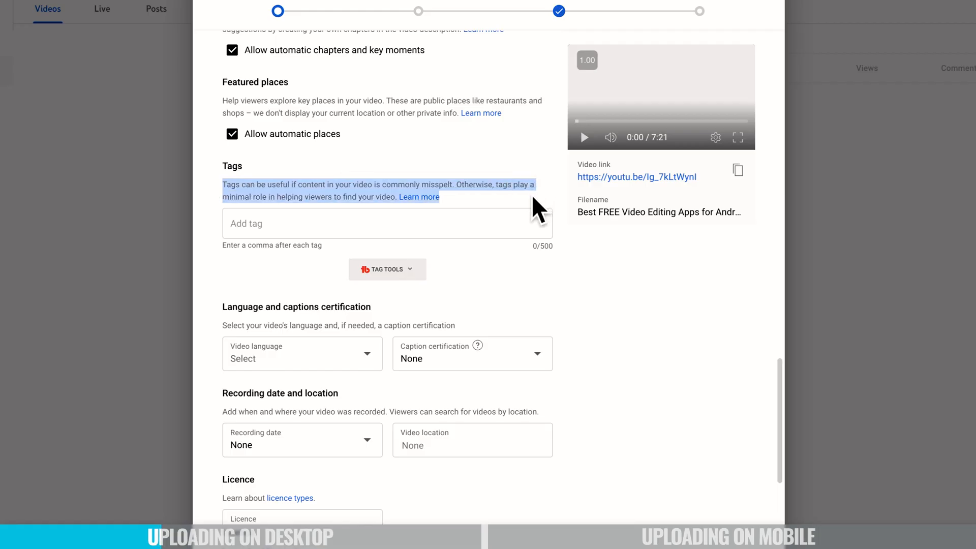
{"action": "left_click", "coordinate": [532, 194]}
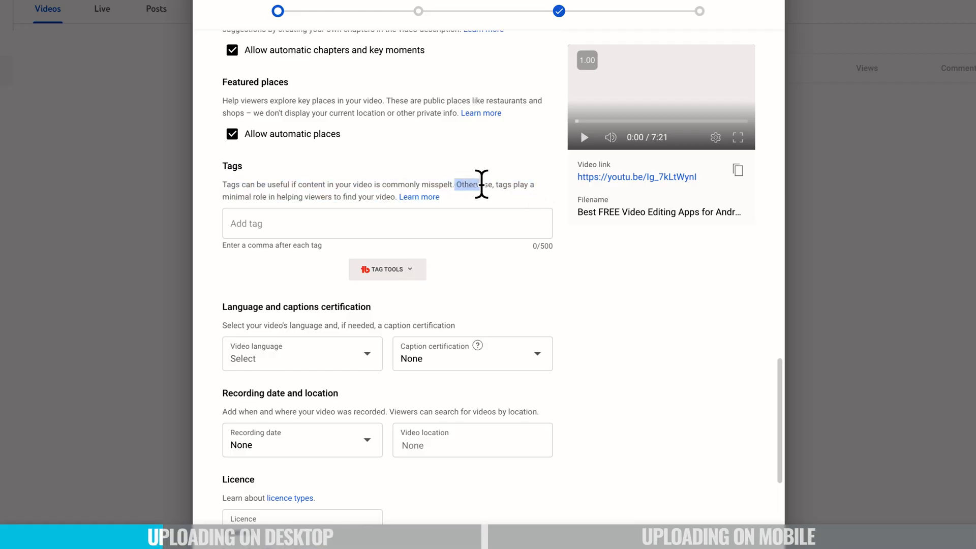
{"action": "left_click_drag", "start_coordinate": [480, 184], "coordinate": [491, 195]}
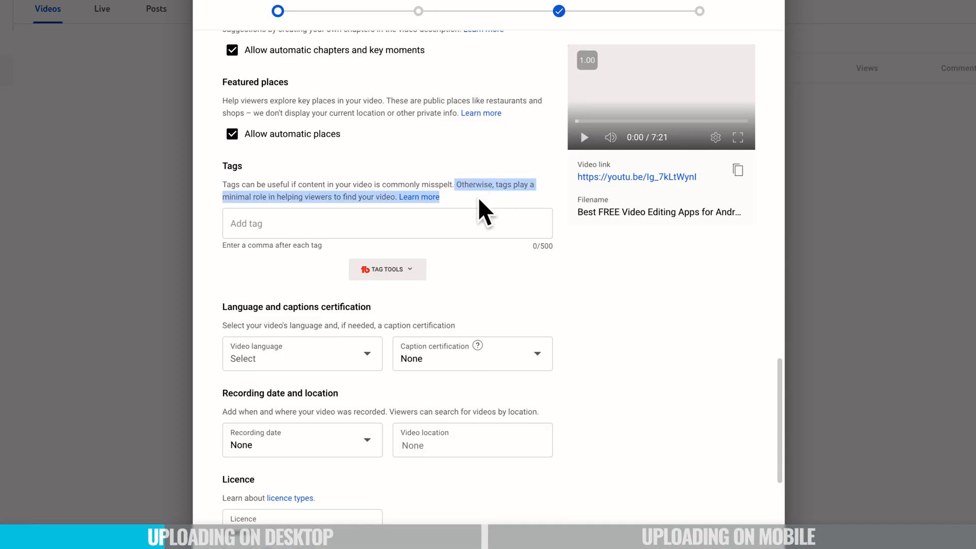
{"action": "left_click", "coordinate": [479, 199]}
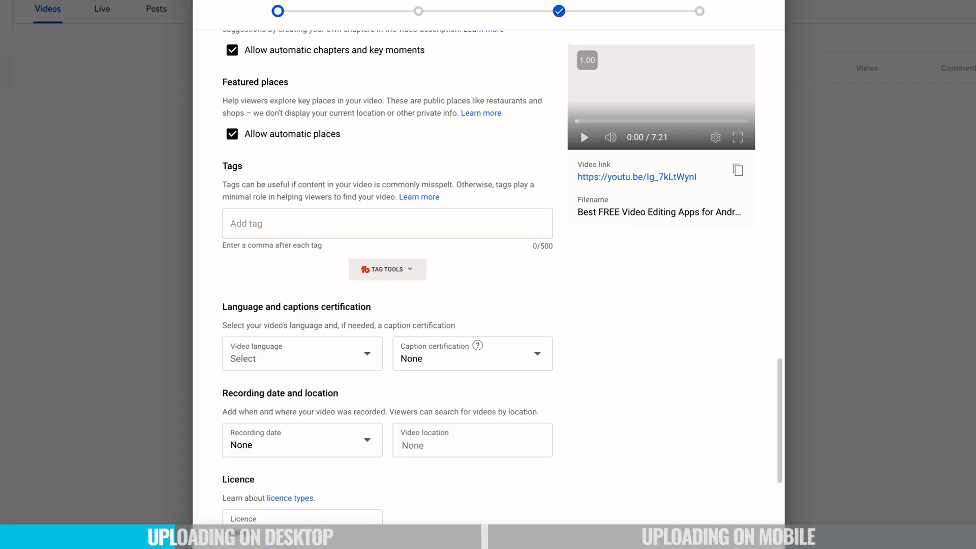
Paste the prepared list of free video editing app tags, starting with "#PrimalVideoTV" and ending with "primal video", into the video's tags
{"action": "left_click", "coordinate": [281, 218]}
{"action": "key", "text": "ctrl+v"}
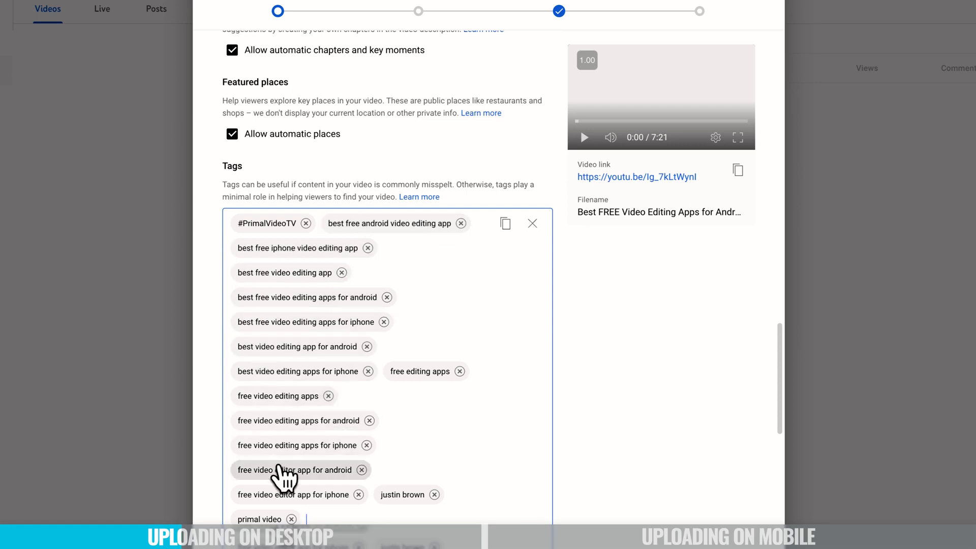
{"action": "scroll", "coordinate": [285, 454], "scroll_direction": "down", "scroll_amount": 1}
{"action": "scroll", "coordinate": [287, 453], "scroll_direction": "down", "scroll_amount": 3}
{"action": "scroll", "coordinate": [442, 257], "scroll_direction": "up", "scroll_amount": 1}
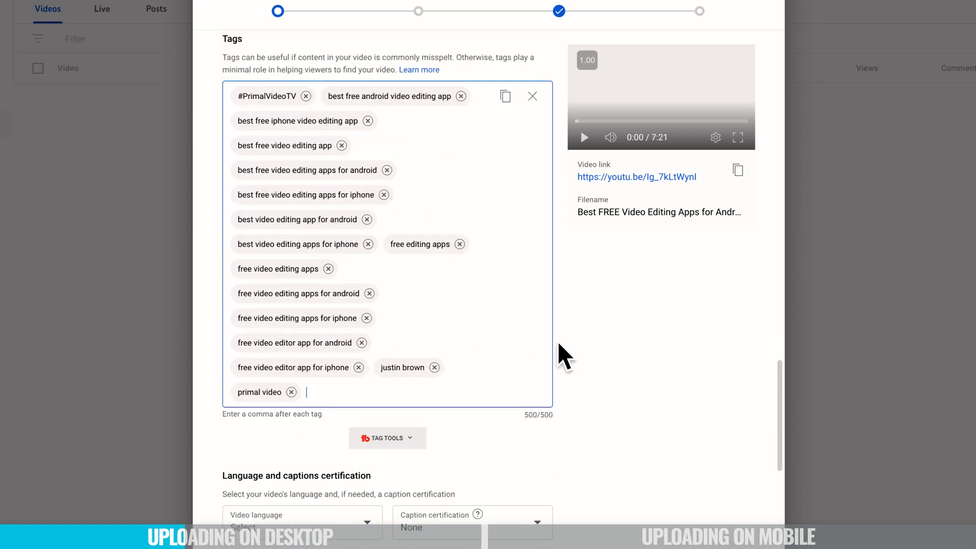
Set the video language to English
{"action": "scroll", "coordinate": [580, 362], "scroll_direction": "down", "scroll_amount": 5}
{"action": "scroll", "coordinate": [580, 362], "scroll_direction": "down", "scroll_amount": 2}
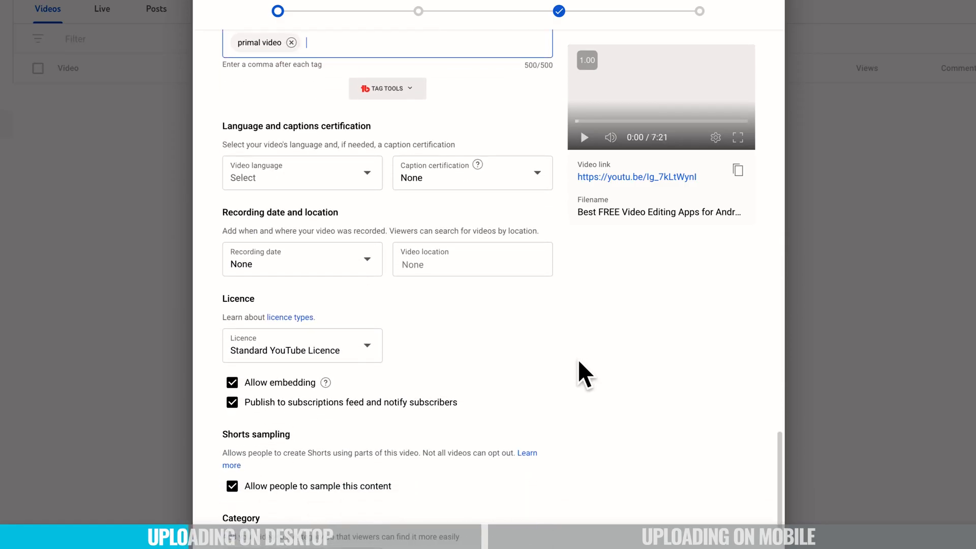
{"action": "left_click", "coordinate": [343, 178]}
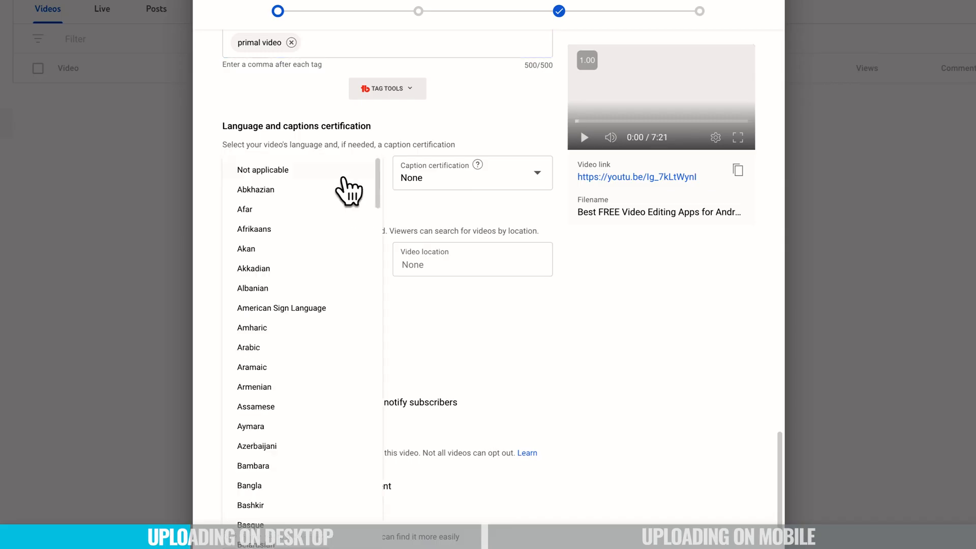
{"action": "scroll", "coordinate": [277, 459], "scroll_direction": "down", "scroll_amount": 15}
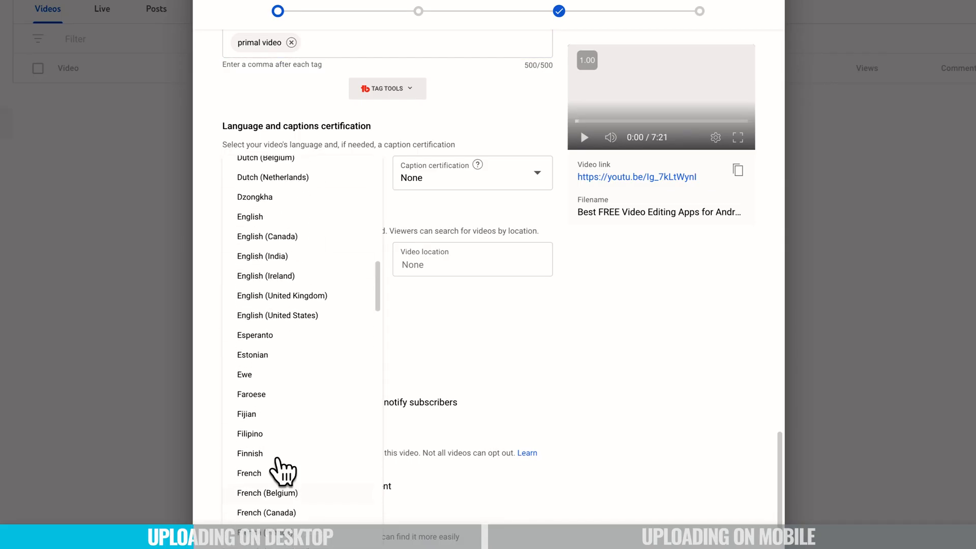
{"action": "left_click", "coordinate": [261, 218]}
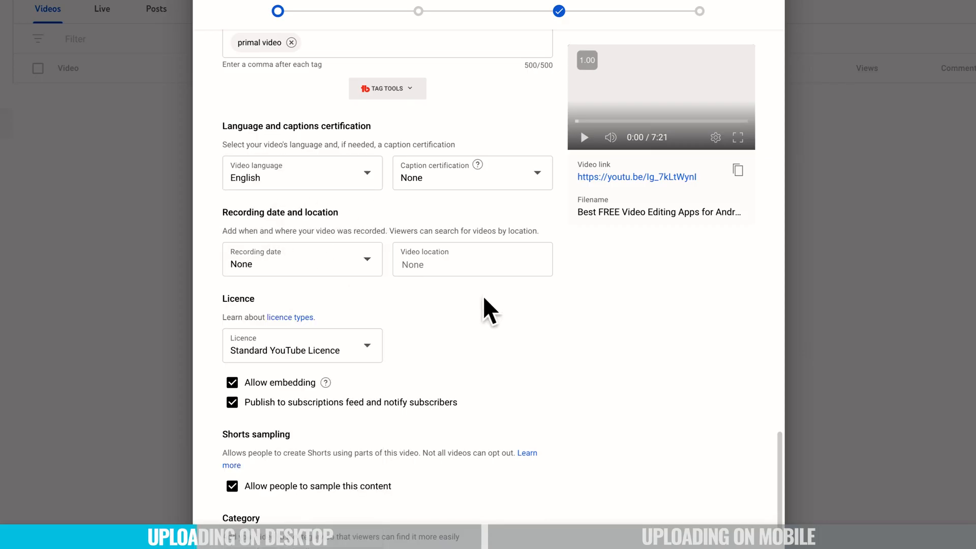
Set the video location to Brisbane QLD and clear it again
{"action": "left_click", "coordinate": [436, 268]}
{"action": "type", "text": "bris"}
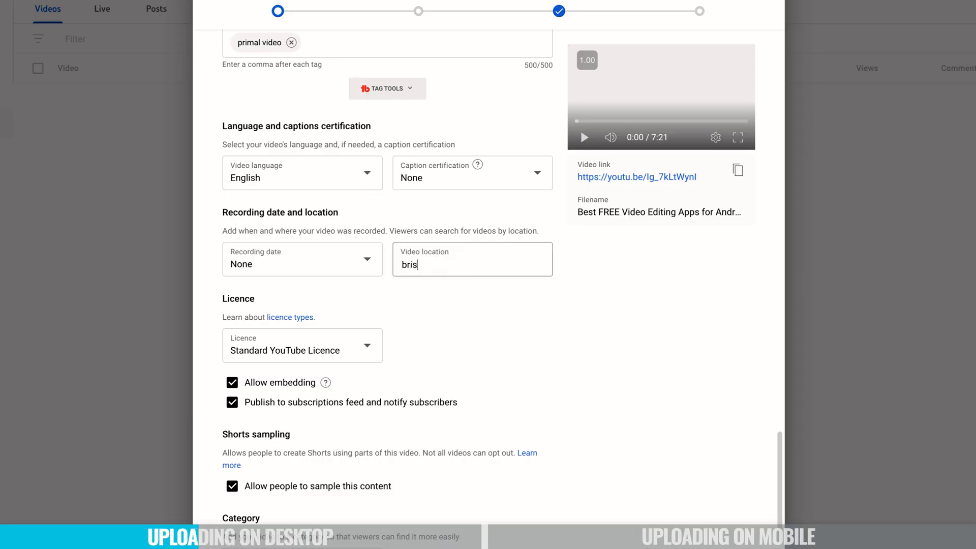
{"action": "type", "text": "bane"}
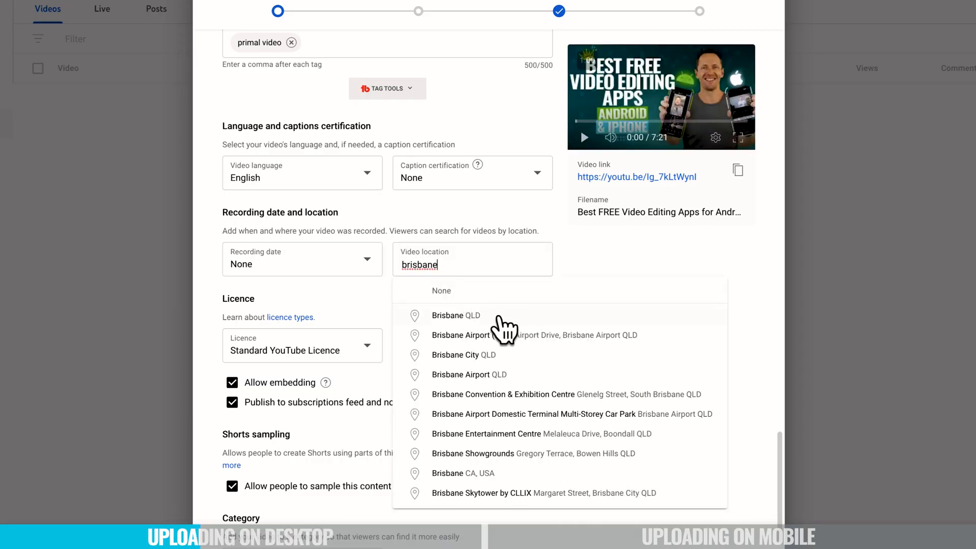
{"action": "left_click", "coordinate": [500, 315]}
{"action": "left_click_drag", "start_coordinate": [458, 264], "coordinate": [399, 267]}
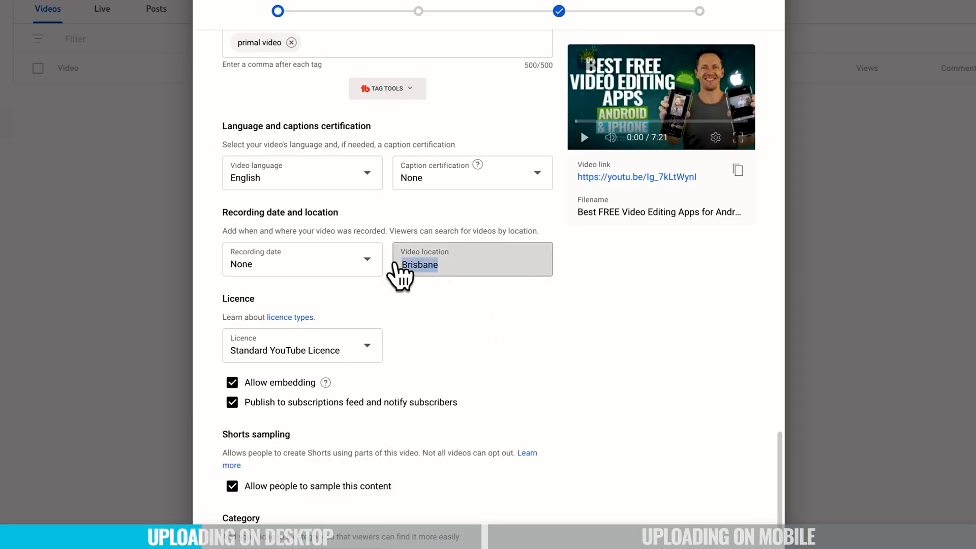
{"action": "left_click", "coordinate": [376, 262]}
{"action": "left_click", "coordinate": [649, 364]}
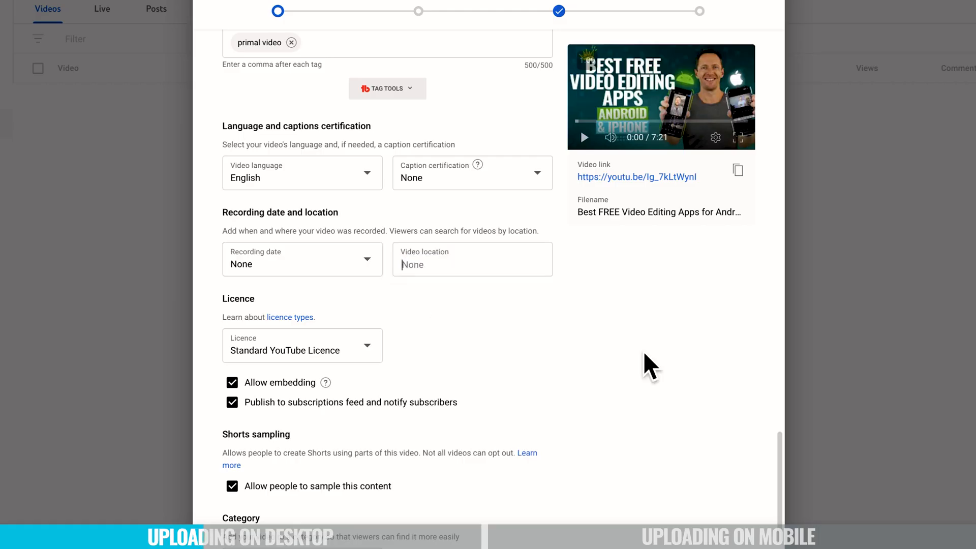
Choose the Standard YouTube Licence and set the video's category to Film and animation
{"action": "left_click", "coordinate": [373, 347]}
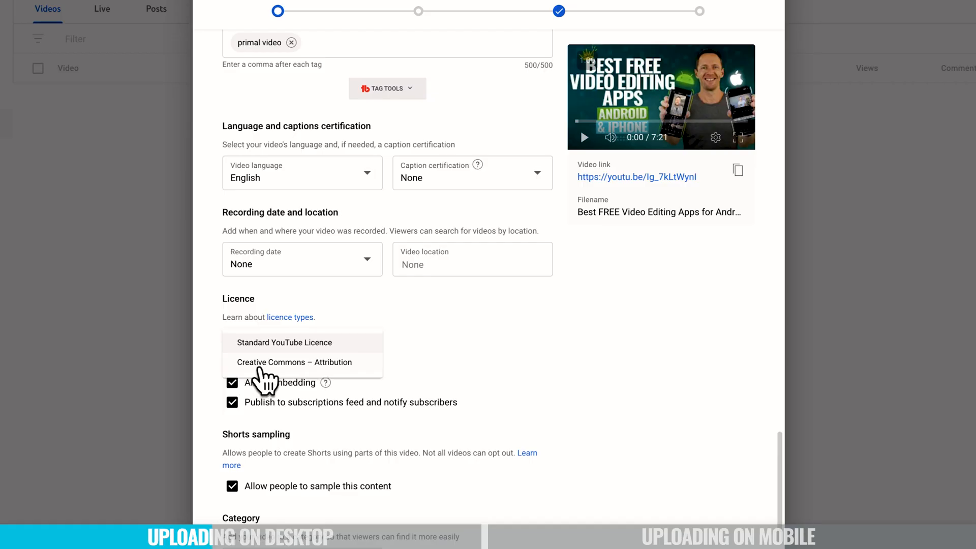
{"action": "left_click", "coordinate": [362, 343]}
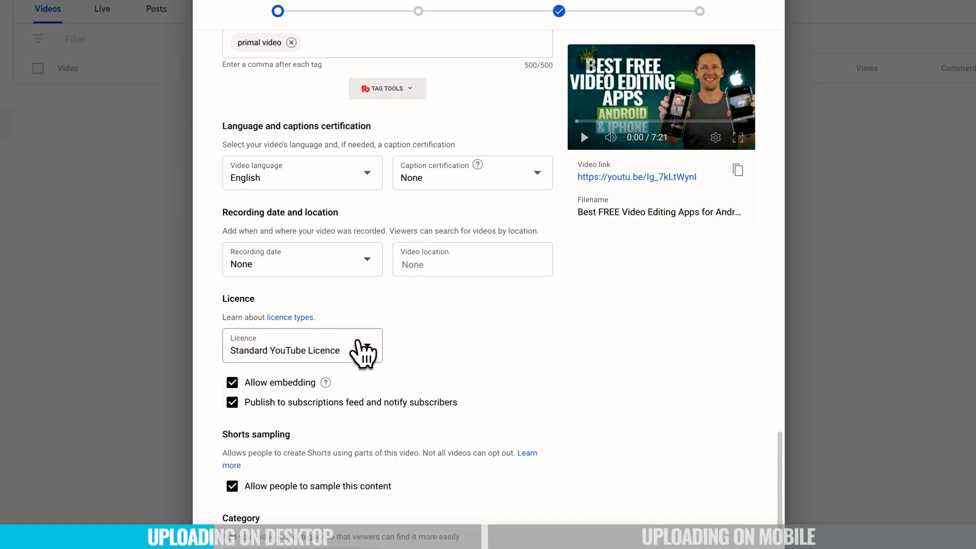
{"action": "scroll", "coordinate": [455, 335], "scroll_direction": "down", "scroll_amount": 1}
{"action": "scroll", "coordinate": [455, 335], "scroll_direction": "down", "scroll_amount": 1}
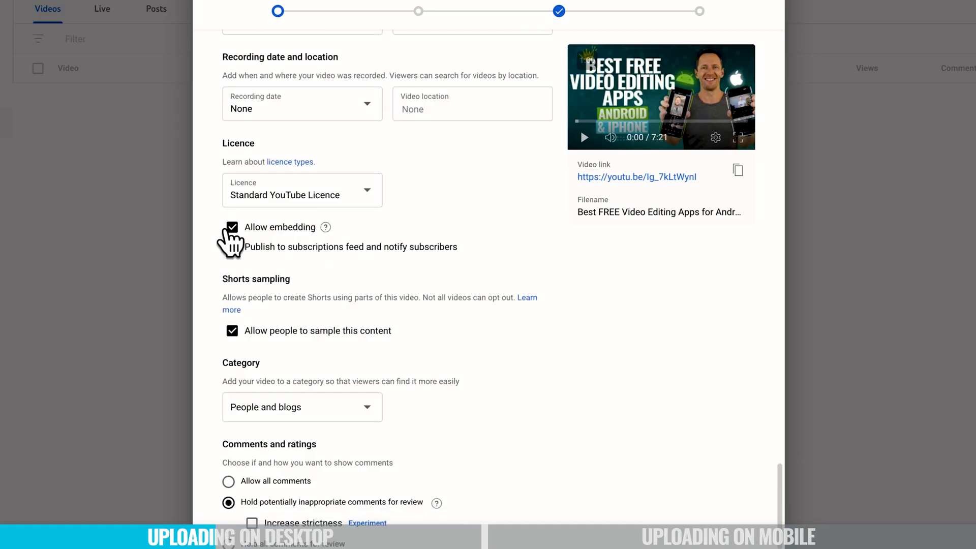
{"action": "mouse_move", "coordinate": [325, 227]}
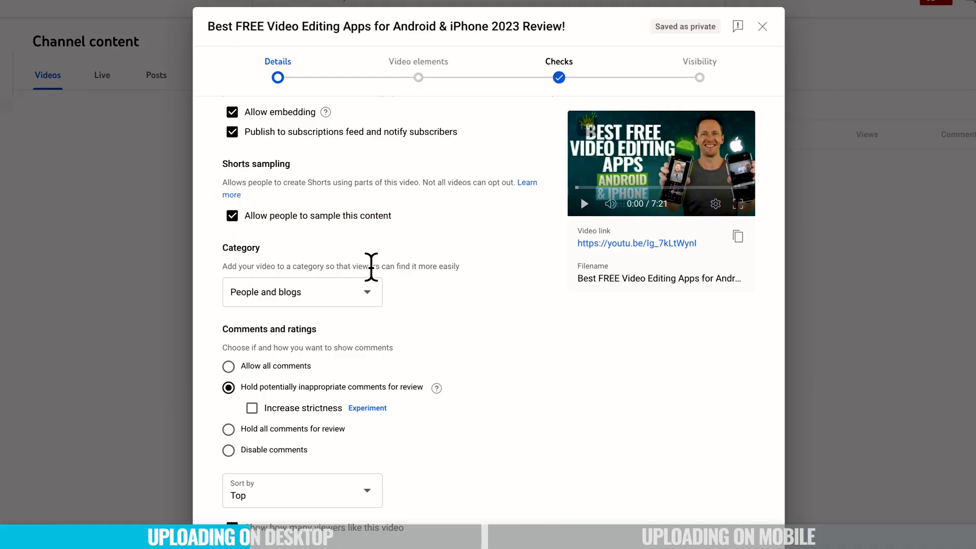
{"action": "left_click", "coordinate": [368, 297]}
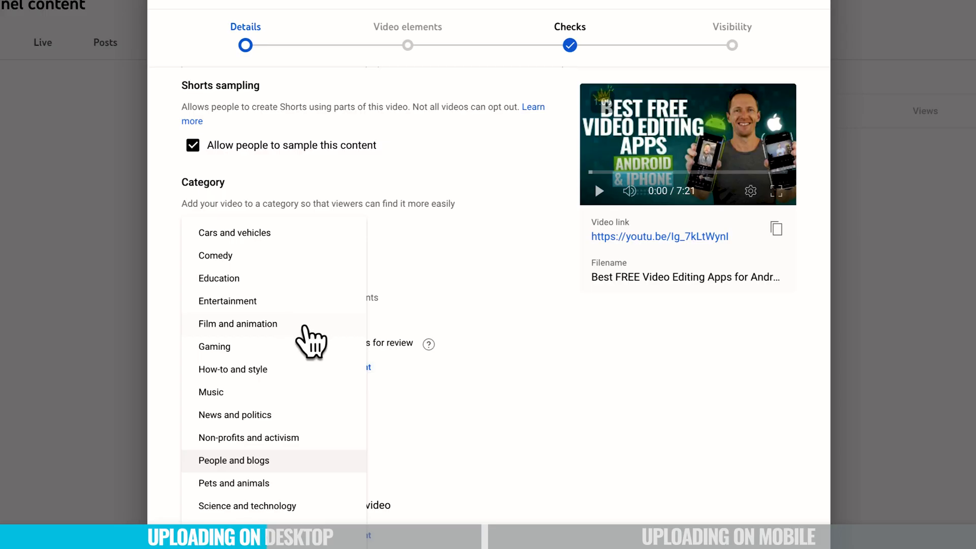
{"action": "left_click", "coordinate": [295, 325]}
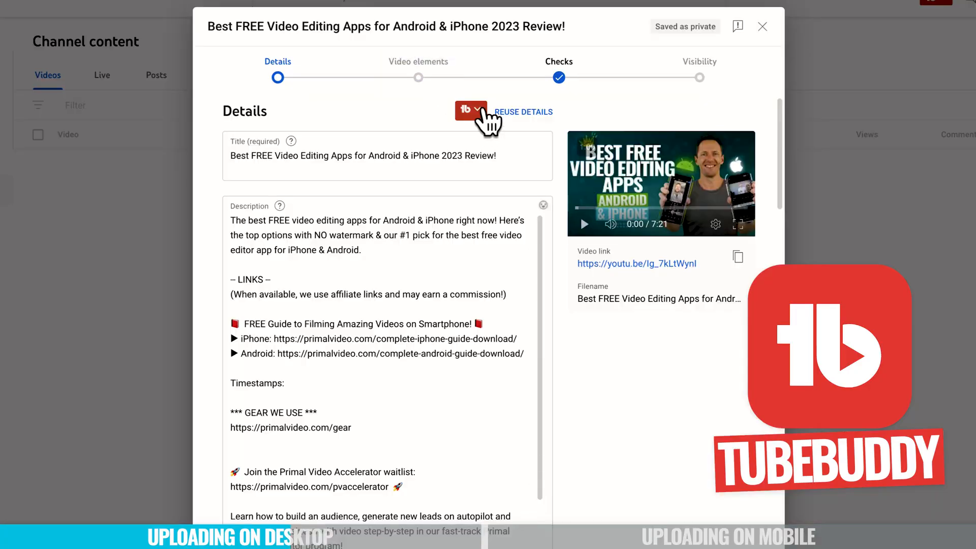
Look over TubeBuddy's additions to the video details, including thumbnail creation, and expand its Tag Tools to examine the recommended tags
{"action": "scroll", "coordinate": [537, 255], "scroll_direction": "down", "scroll_amount": 6}
{"action": "scroll", "coordinate": [537, 255], "scroll_direction": "down", "scroll_amount": 10}
{"action": "scroll", "coordinate": [624, 510], "scroll_direction": "down", "scroll_amount": 2}
{"action": "scroll", "coordinate": [578, 465], "scroll_direction": "up", "scroll_amount": 1}
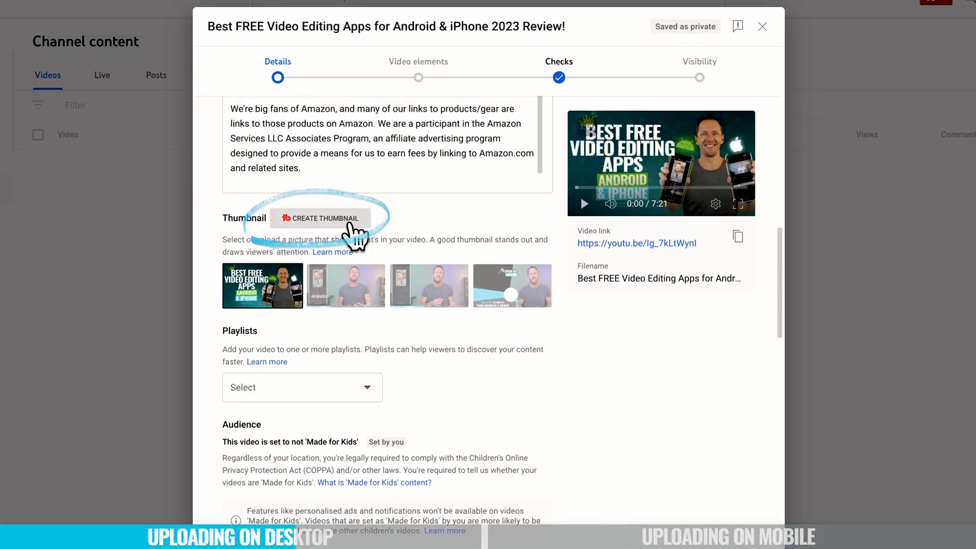
{"action": "scroll", "coordinate": [556, 458], "scroll_direction": "down", "scroll_amount": 11}
{"action": "scroll", "coordinate": [556, 458], "scroll_direction": "down", "scroll_amount": 10}
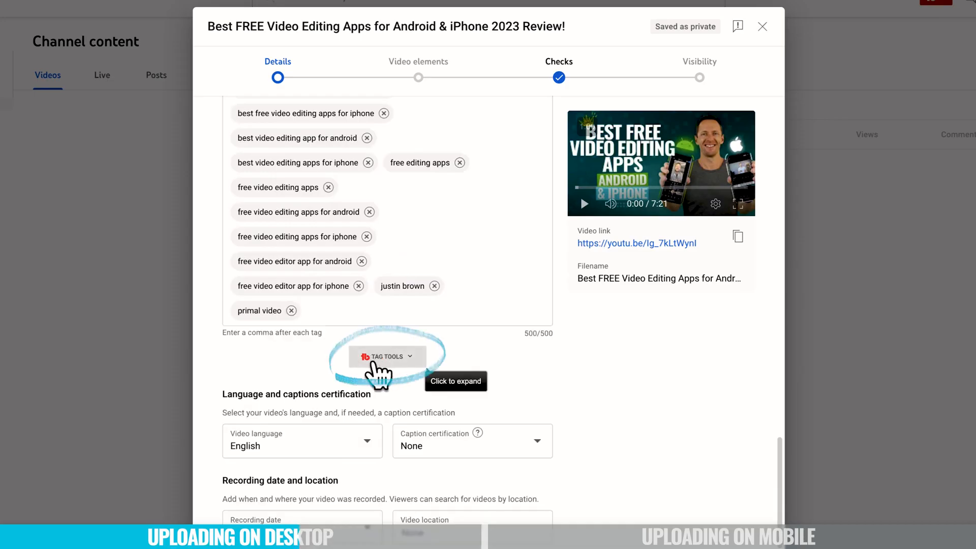
{"action": "left_click", "coordinate": [404, 359]}
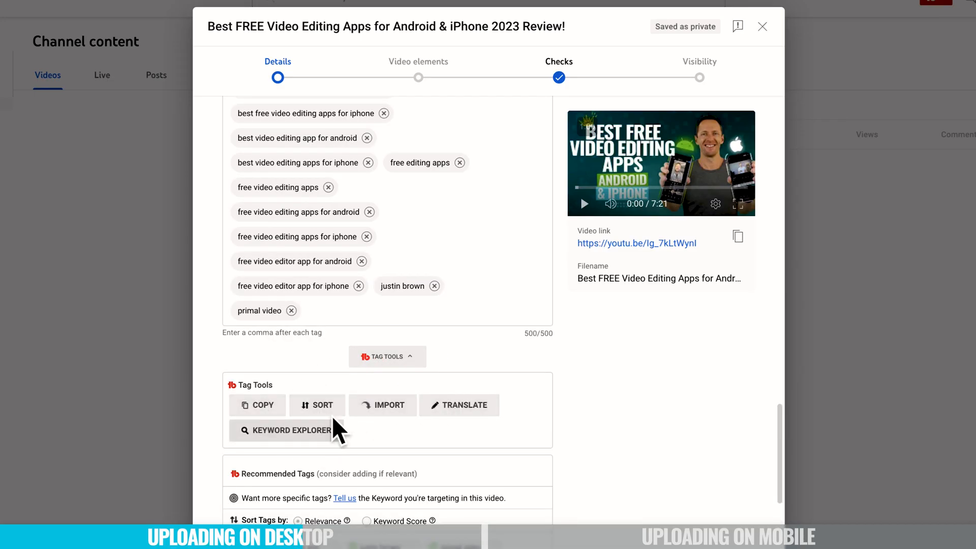
{"action": "scroll", "coordinate": [600, 539], "scroll_direction": "down", "scroll_amount": 3}
{"action": "scroll", "coordinate": [600, 540], "scroll_direction": "down", "scroll_amount": 3}
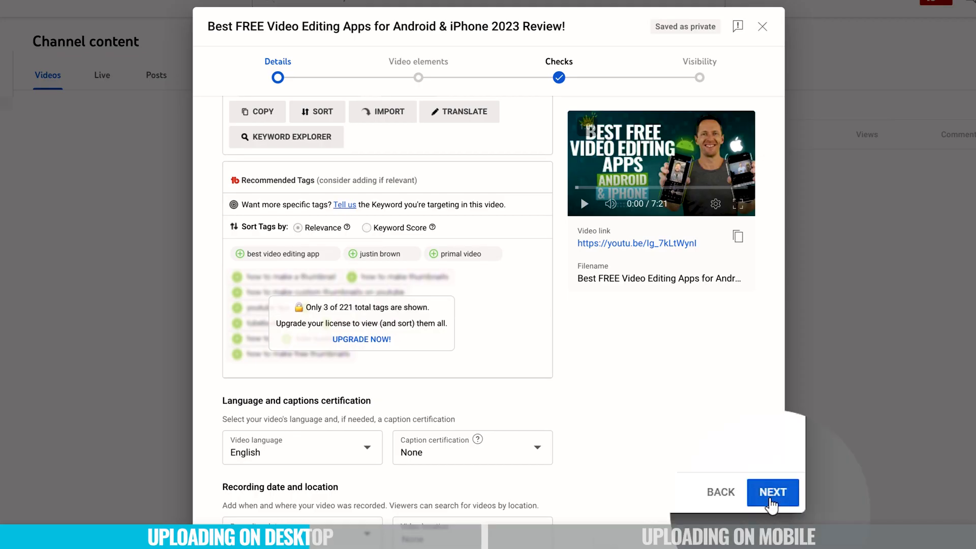
Continue to the video elements and start adding an end screen, discarding the attempt to import one from another video
{"action": "left_click", "coordinate": [773, 492]}
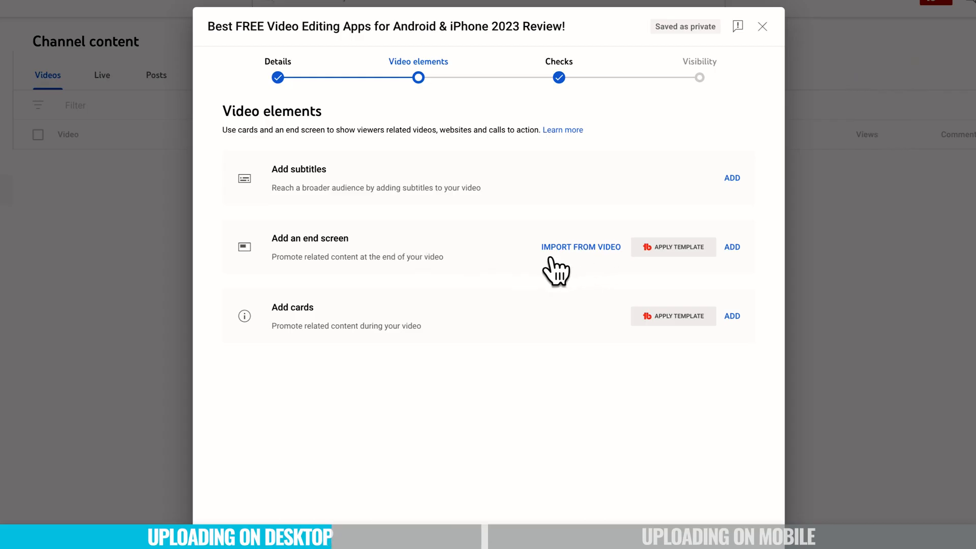
{"action": "left_click", "coordinate": [582, 248]}
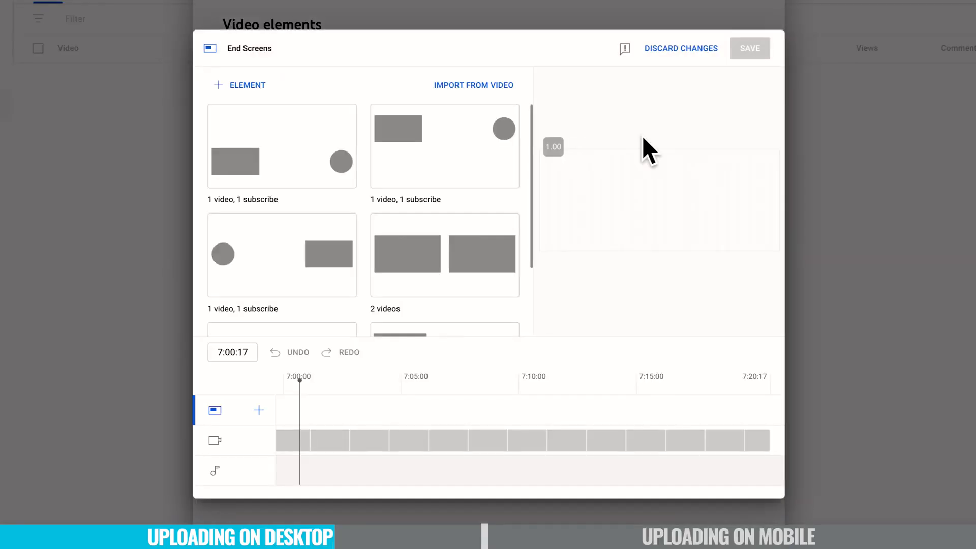
{"action": "left_click", "coordinate": [691, 50]}
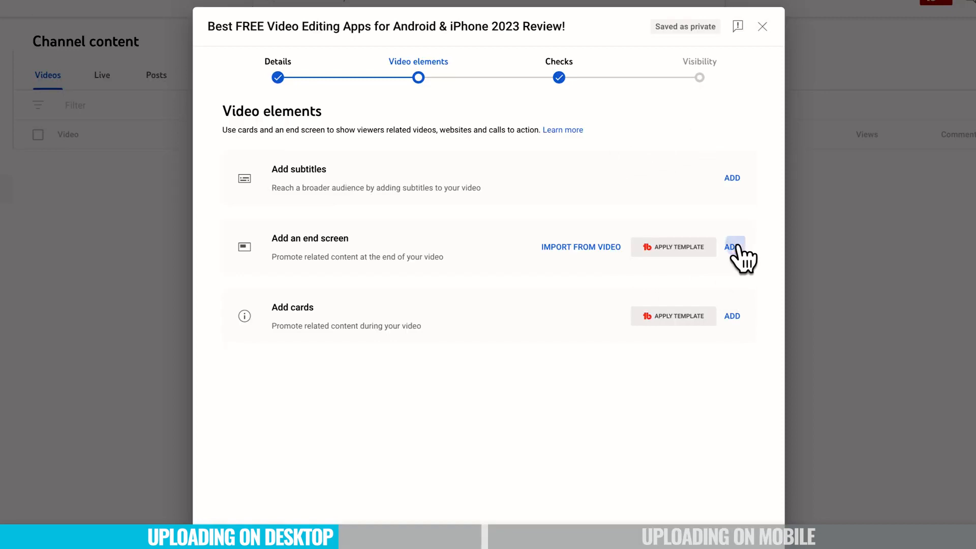
{"action": "left_click", "coordinate": [735, 247]}
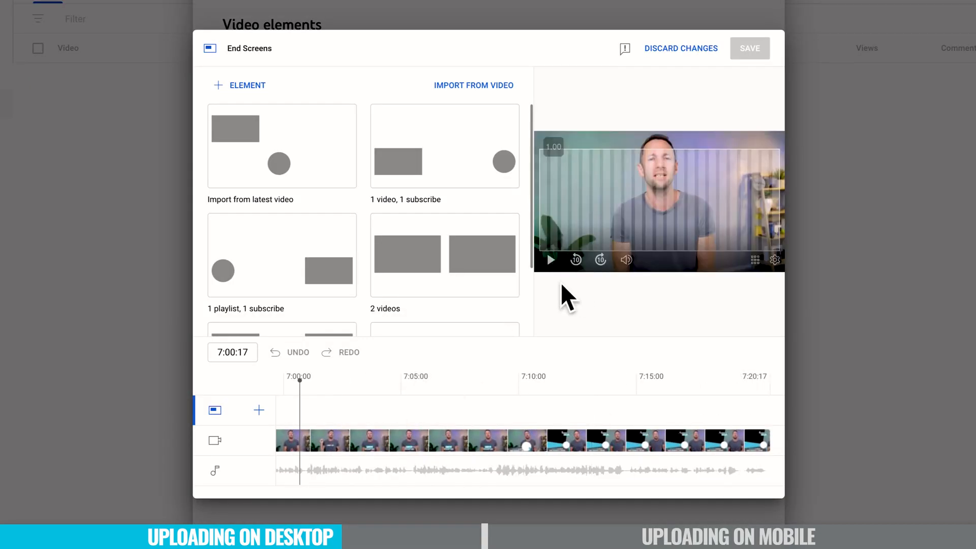
Play the closing part of the video in the end screen preview and pause it at about 7:06
{"action": "left_click", "coordinate": [550, 260]}
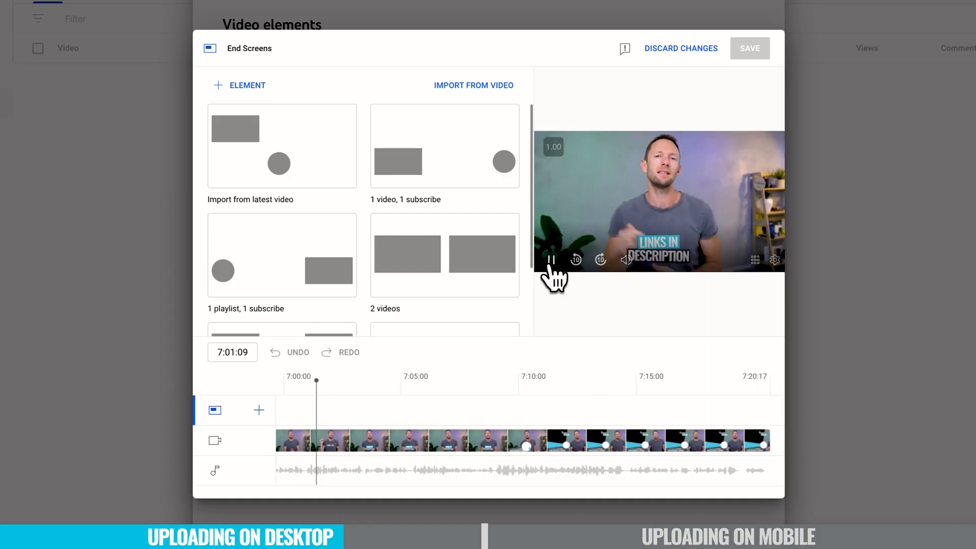
{"action": "left_click", "coordinate": [551, 260]}
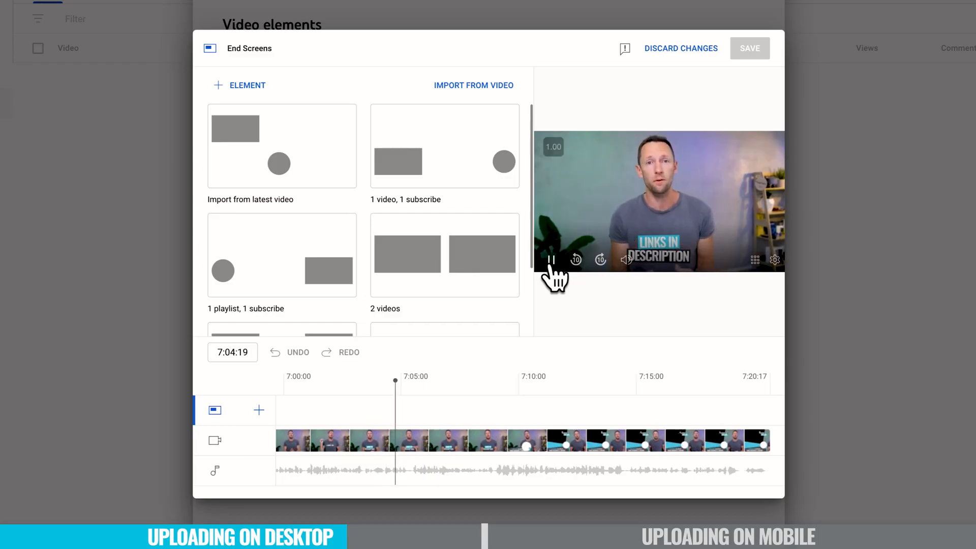
{"action": "left_click", "coordinate": [551, 261]}
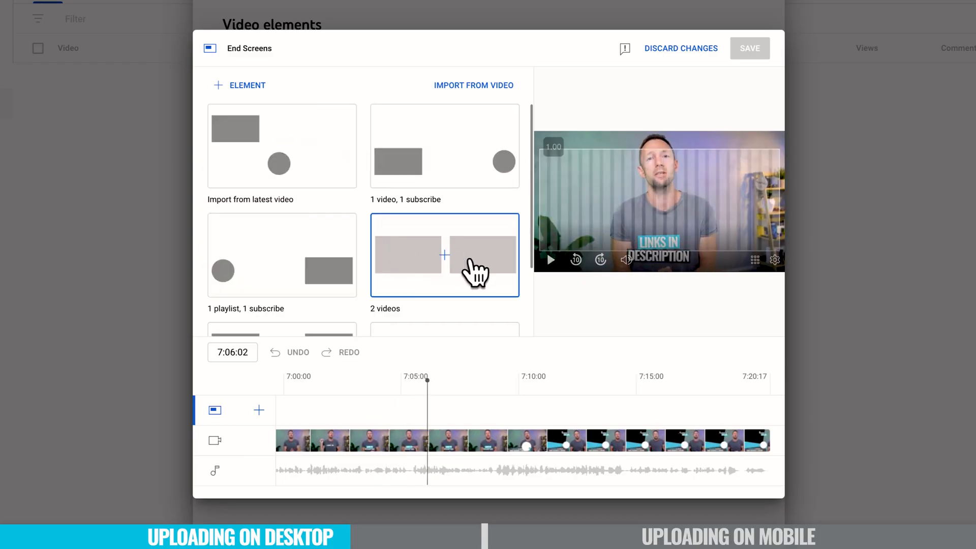
Browse the end screen templates and apply the one with 1 video, 1 playlist and 1 subscribe element
{"action": "scroll", "coordinate": [468, 262], "scroll_direction": "down", "scroll_amount": 2}
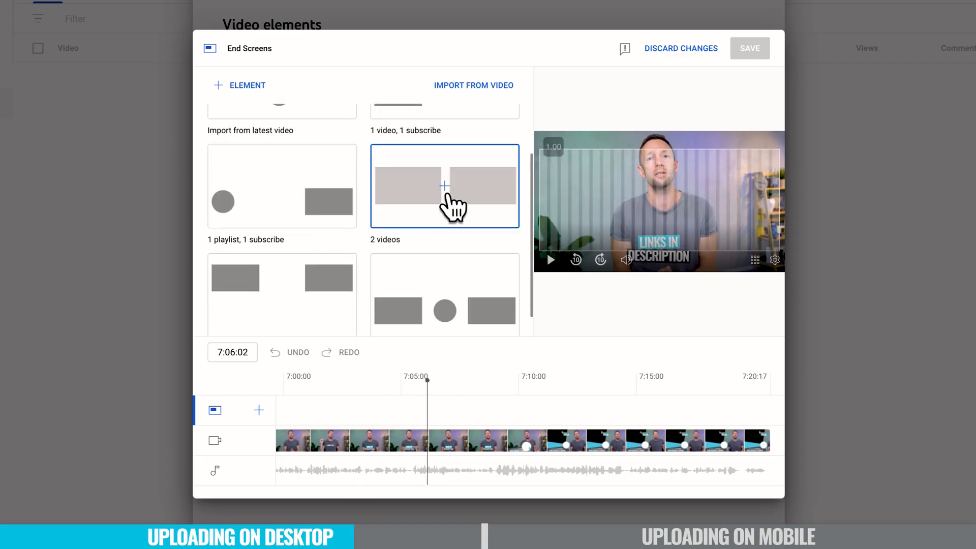
{"action": "scroll", "coordinate": [452, 206], "scroll_direction": "up", "scroll_amount": 2}
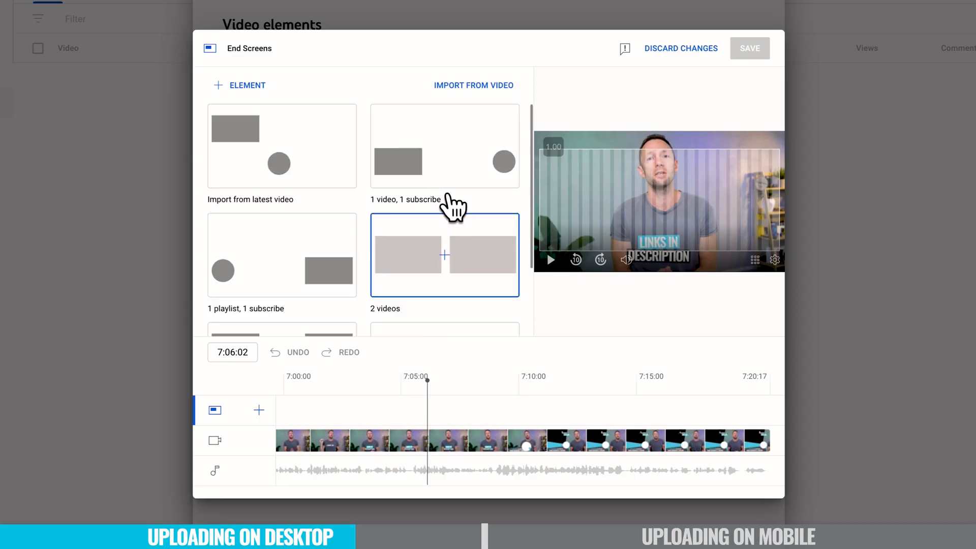
{"action": "scroll", "coordinate": [453, 206], "scroll_direction": "down", "scroll_amount": 1}
{"action": "scroll", "coordinate": [452, 206], "scroll_direction": "down", "scroll_amount": 1}
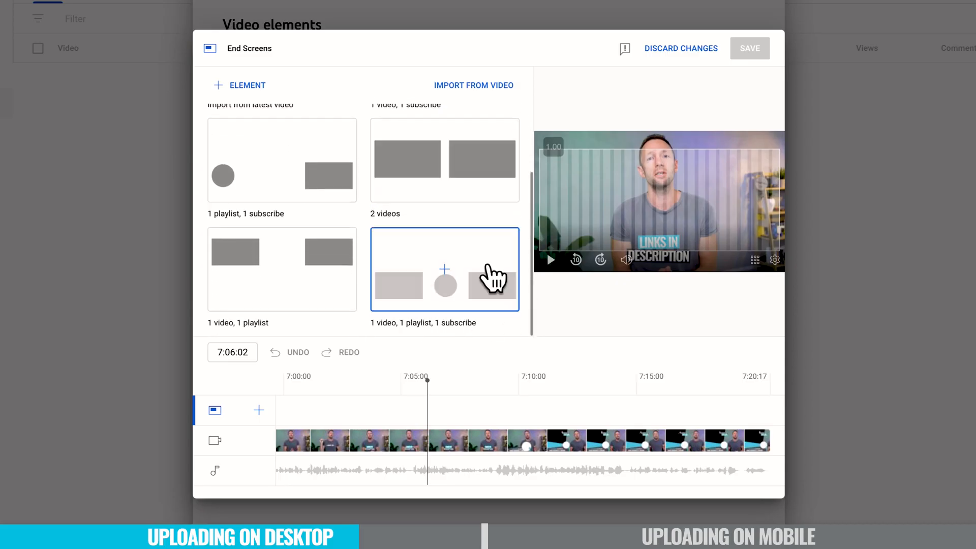
{"action": "left_click", "coordinate": [433, 284]}
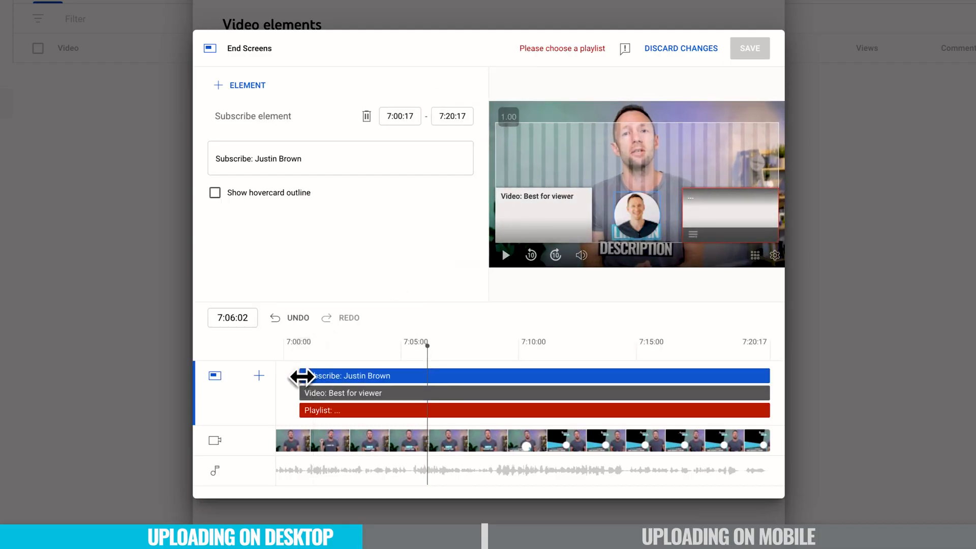
Set the subscribe, video and playlist elements to start at 7:11:04 on the end screen timeline
{"action": "left_click_drag", "start_coordinate": [302, 376], "coordinate": [547, 409]}
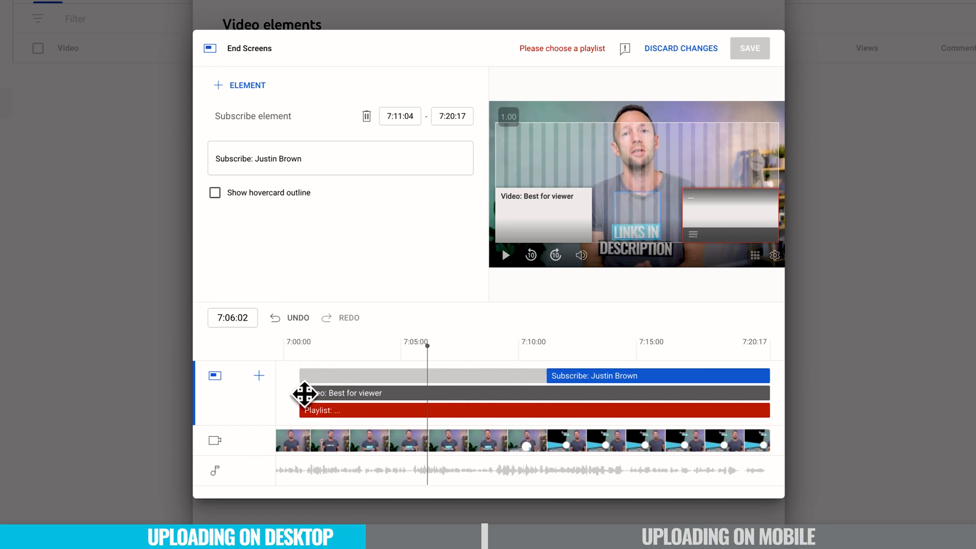
{"action": "left_click_drag", "start_coordinate": [299, 392], "coordinate": [532, 393]}
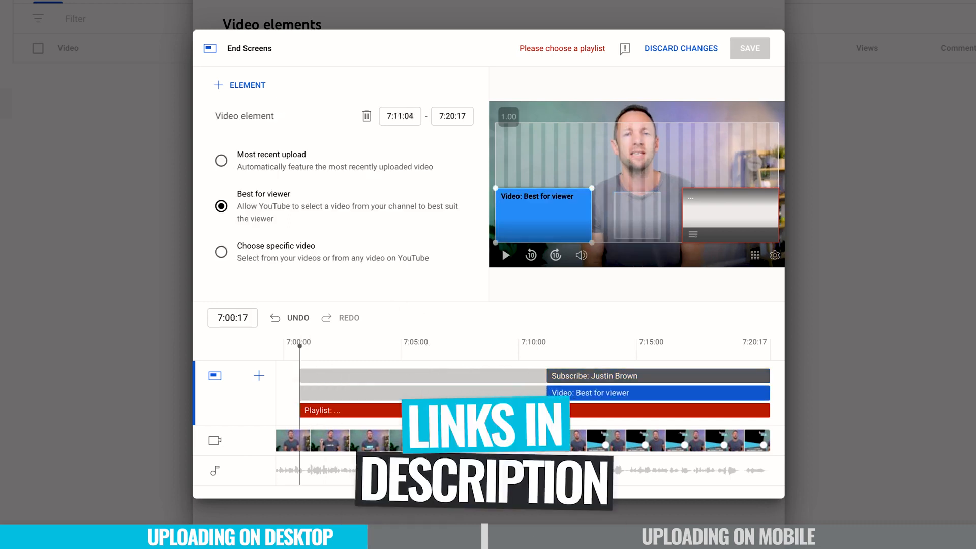
{"action": "left_click_drag", "start_coordinate": [304, 410], "coordinate": [545, 424]}
Stack the video element directly above the playlist element along the left edge of the frame and preview the layout at 7:12:06
{"action": "left_click_drag", "start_coordinate": [549, 220], "coordinate": [549, 152]}
{"action": "left_click_drag", "start_coordinate": [712, 217], "coordinate": [525, 218]}
{"action": "left_click_drag", "start_coordinate": [547, 347], "coordinate": [572, 372]}
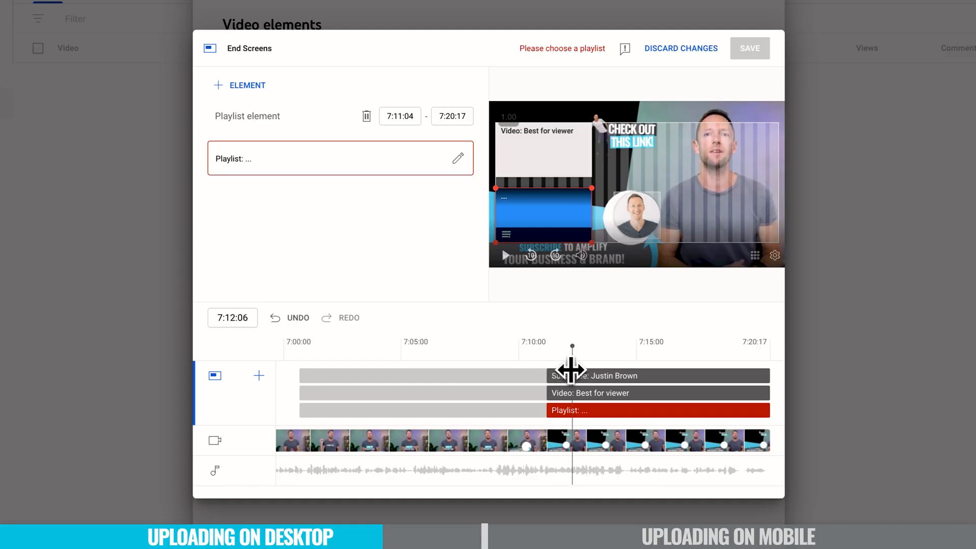
Align the subscribe element with the white circle in the video's end graphics
{"action": "left_click", "coordinate": [633, 218]}
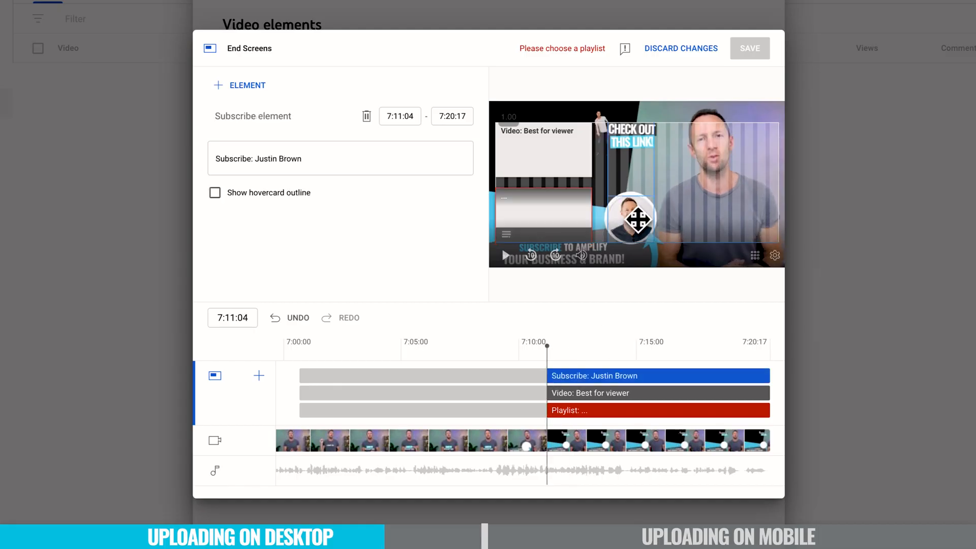
{"action": "mouse_move", "coordinate": [638, 220]}
{"action": "left_mouse_down"}
{"action": "mouse_move", "coordinate": [659, 214]}
{"action": "mouse_move", "coordinate": [635, 220]}
{"action": "left_mouse_up"}
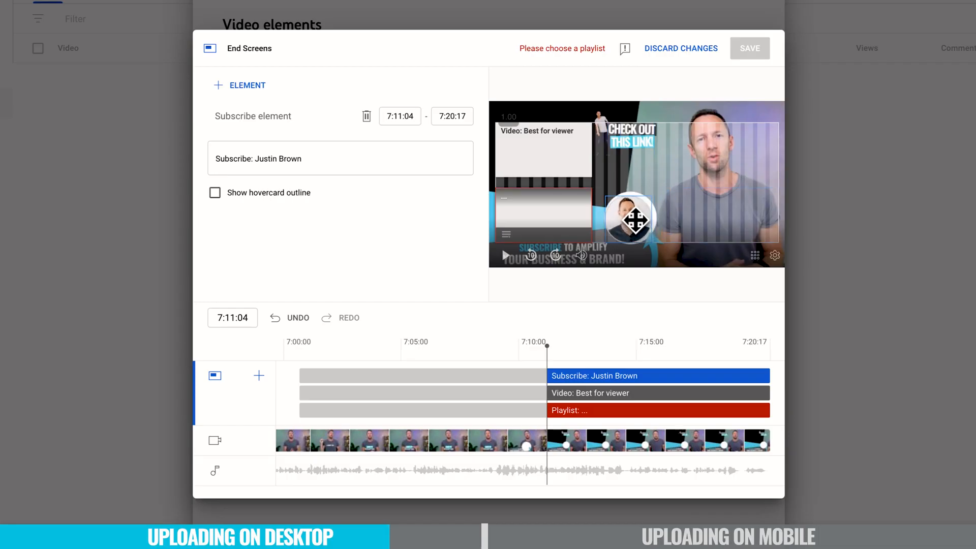
{"action": "left_click_drag", "start_coordinate": [635, 220], "coordinate": [637, 218]}
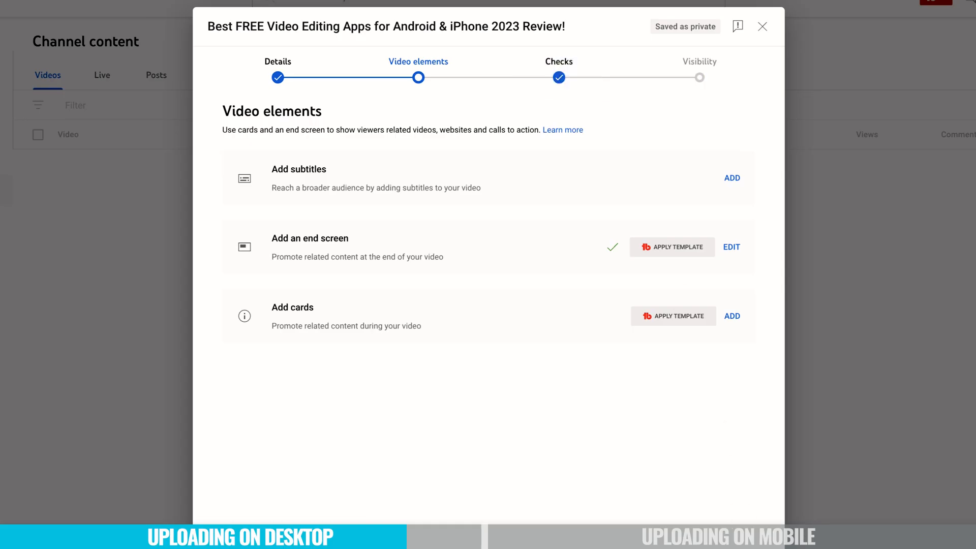
Continue past the video elements and checks to the visibility settings and choose Private
{"action": "left_click", "coordinate": [757, 547]}
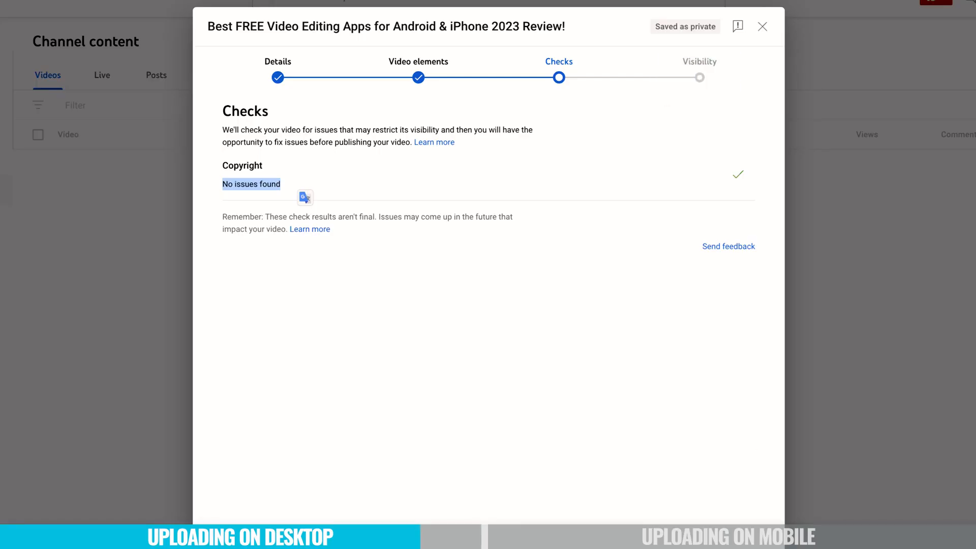
{"action": "left_click", "coordinate": [768, 496]}
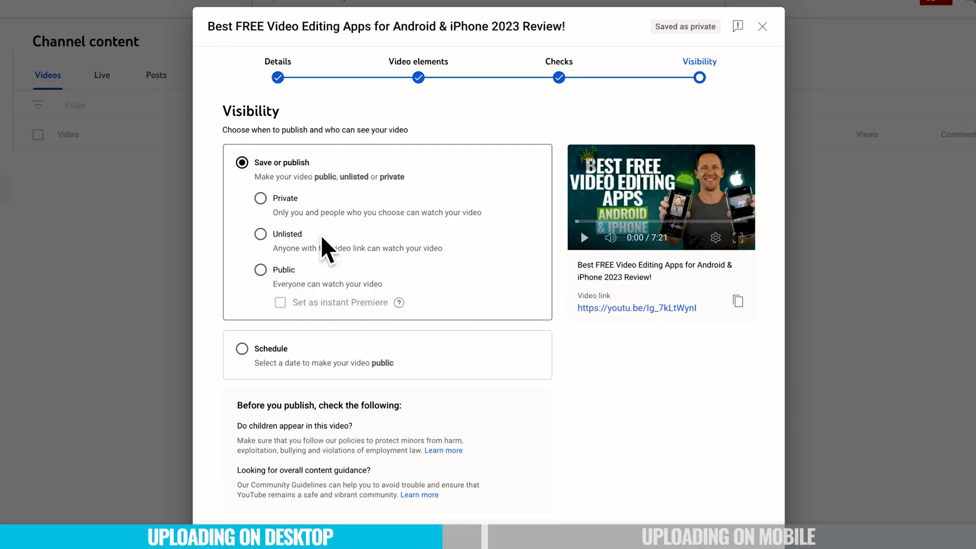
{"action": "left_click", "coordinate": [260, 198]}
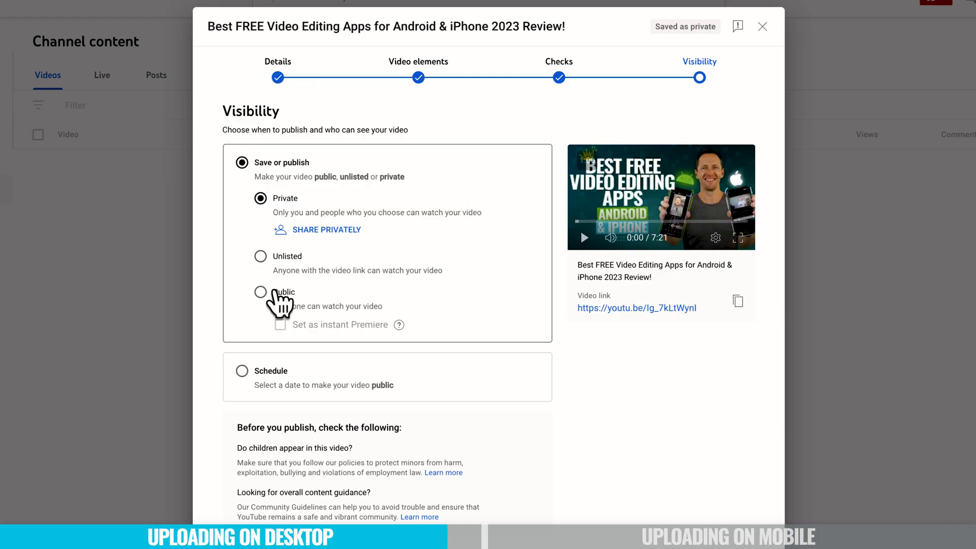
Try the Public and Schedule visibility options, return to Private and save the video
{"action": "left_click", "coordinate": [262, 294]}
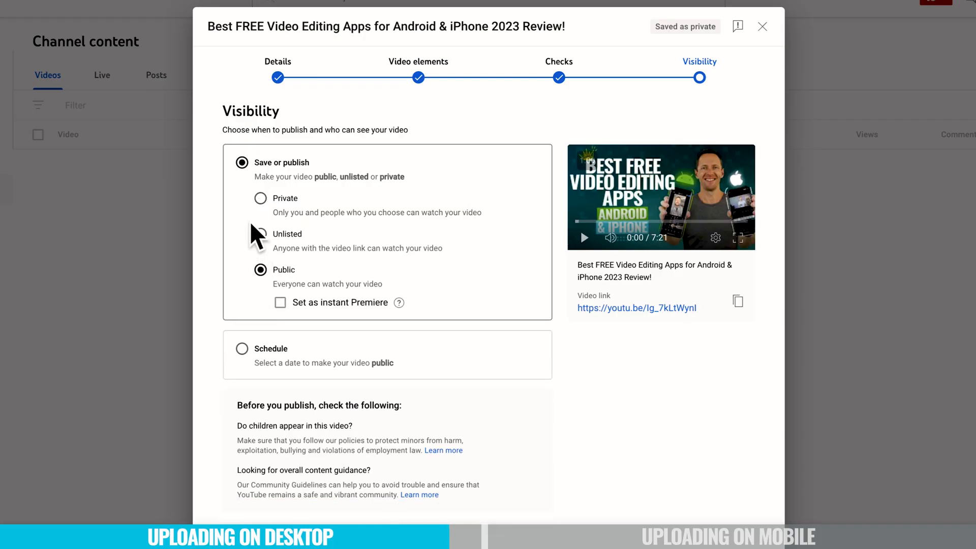
{"action": "left_click", "coordinate": [260, 198]}
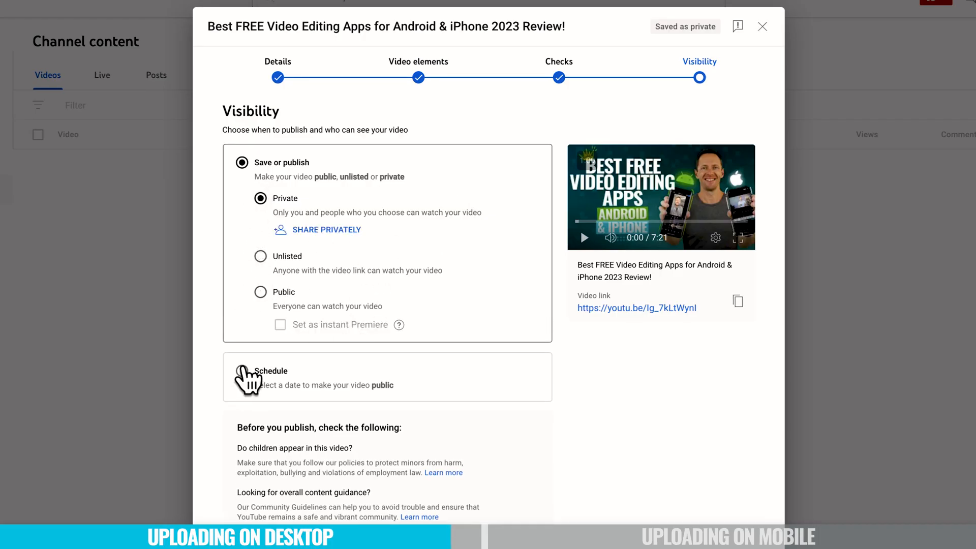
{"action": "left_click", "coordinate": [243, 372]}
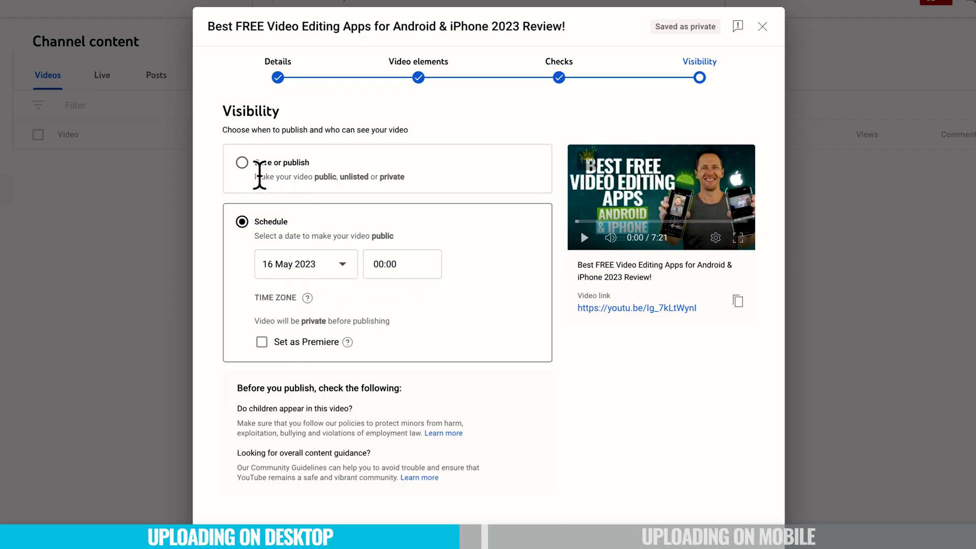
{"action": "left_click", "coordinate": [242, 162]}
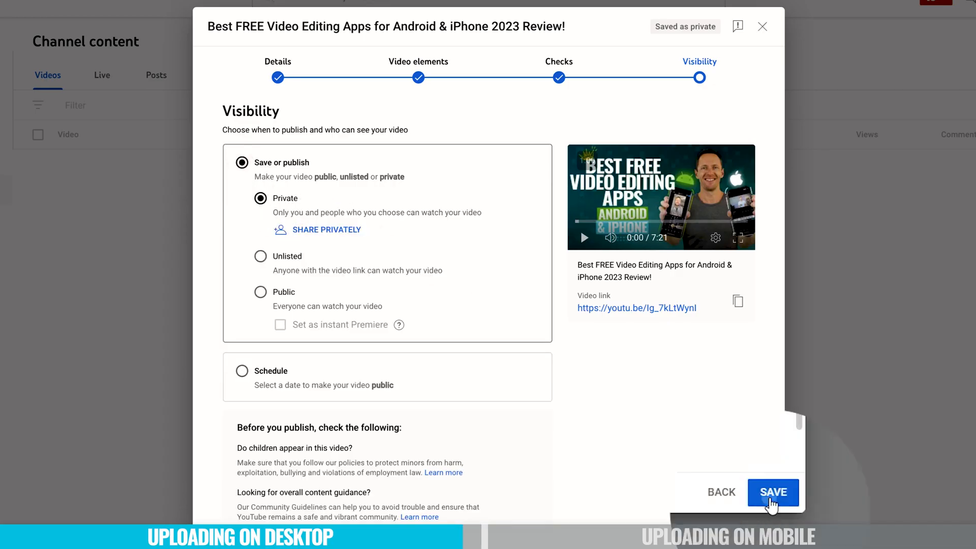
{"action": "left_click", "coordinate": [771, 503]}
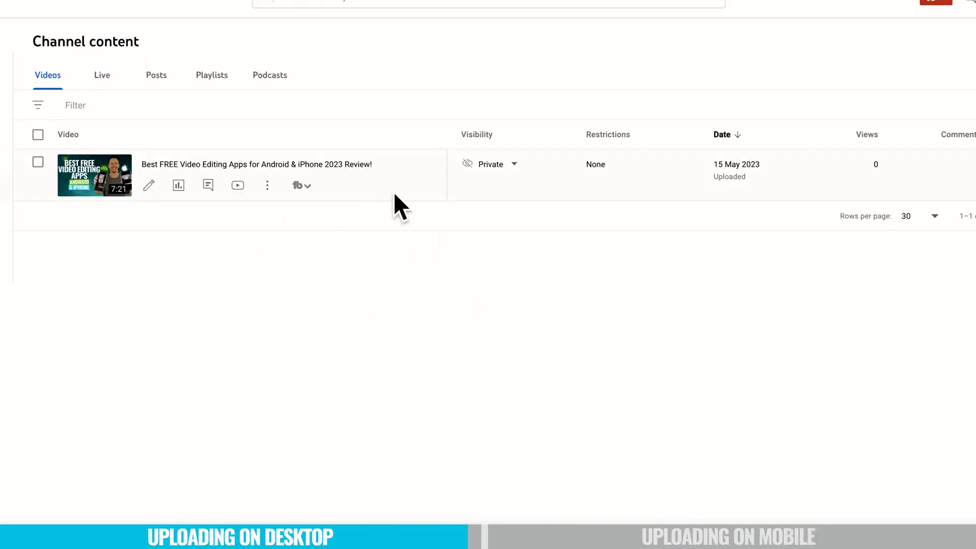
Reopen the uploaded video's visibility options in the channel content list and select Public
{"action": "mouse_move", "coordinate": [510, 169]}
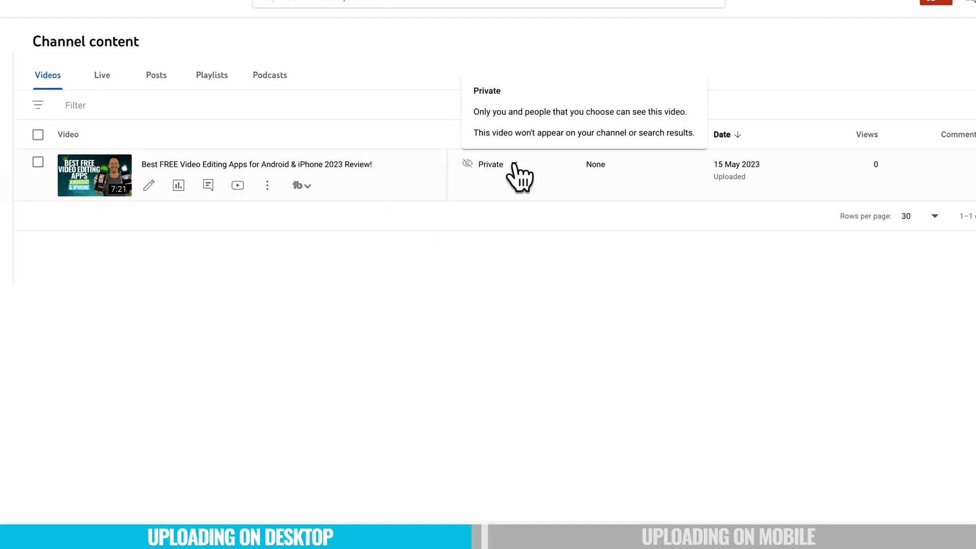
{"action": "left_click", "coordinate": [514, 165]}
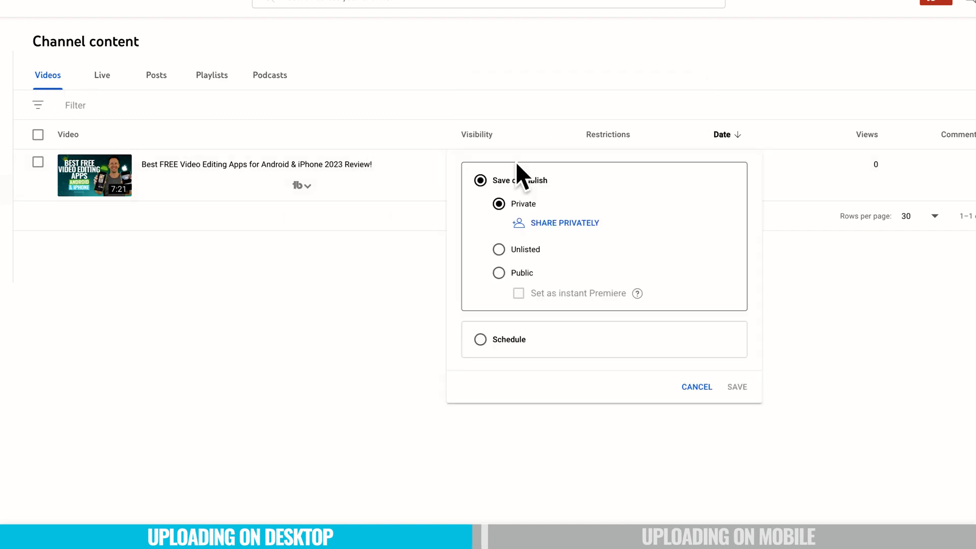
{"action": "left_click", "coordinate": [498, 274]}
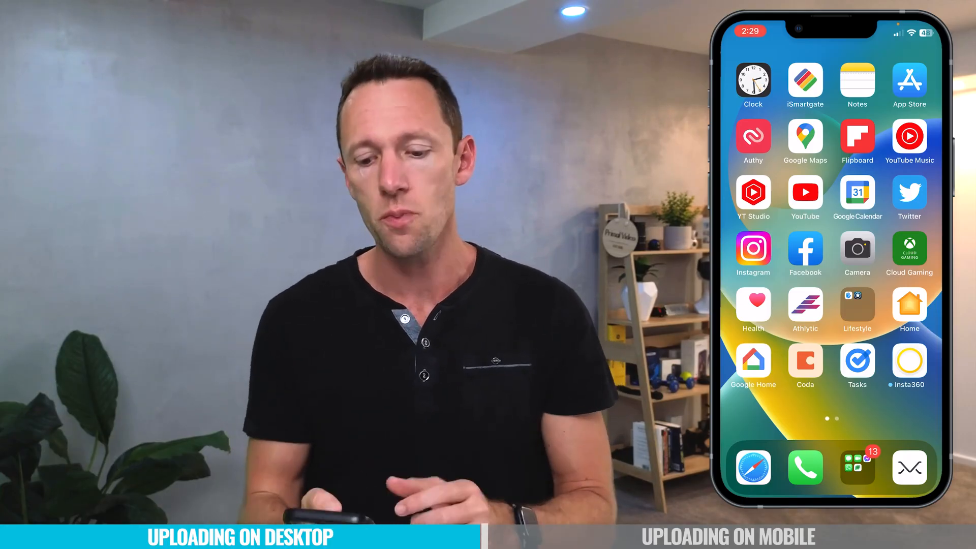
Switch to the YouTube app on the phone and check which account is signed in
{"action": "left_click", "coordinate": [805, 193]}
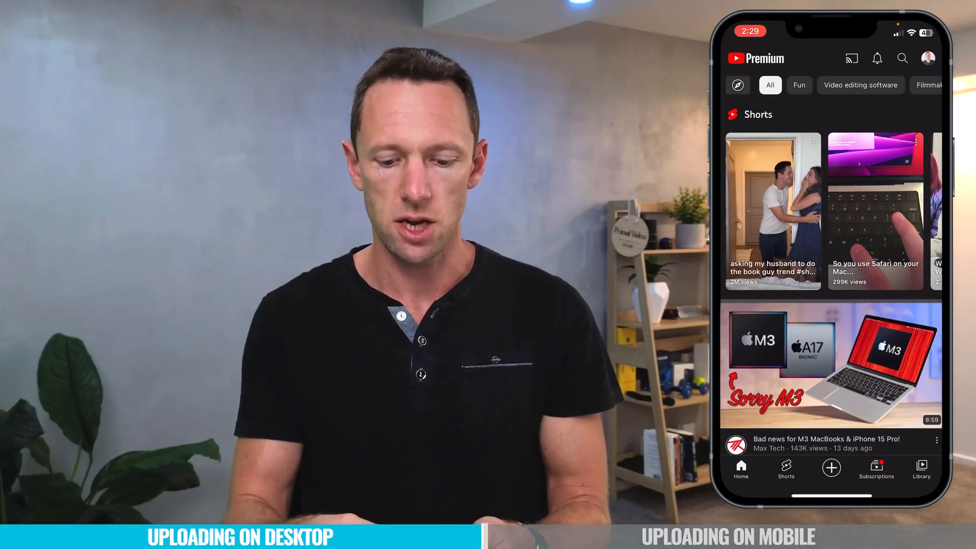
{"action": "left_click", "coordinate": [929, 58]}
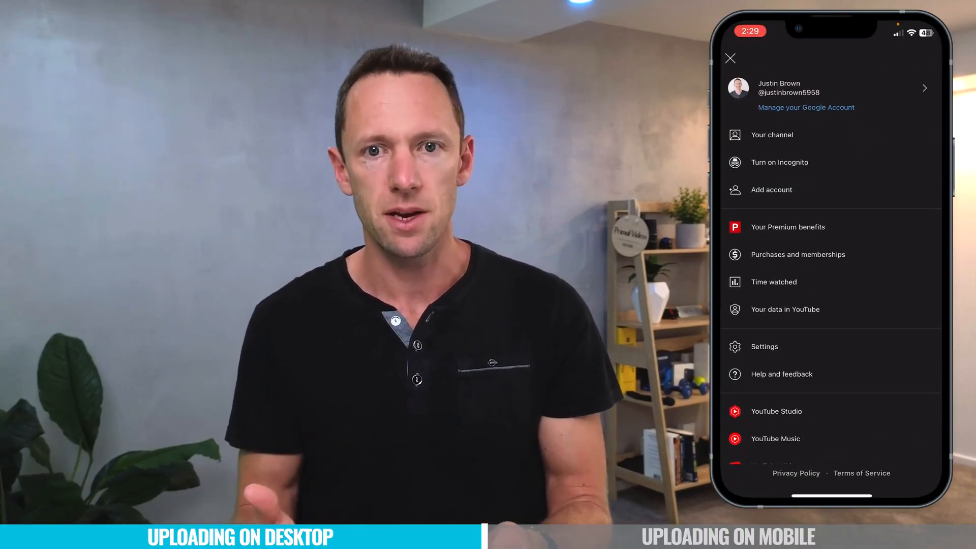
{"action": "left_click", "coordinate": [730, 59]}
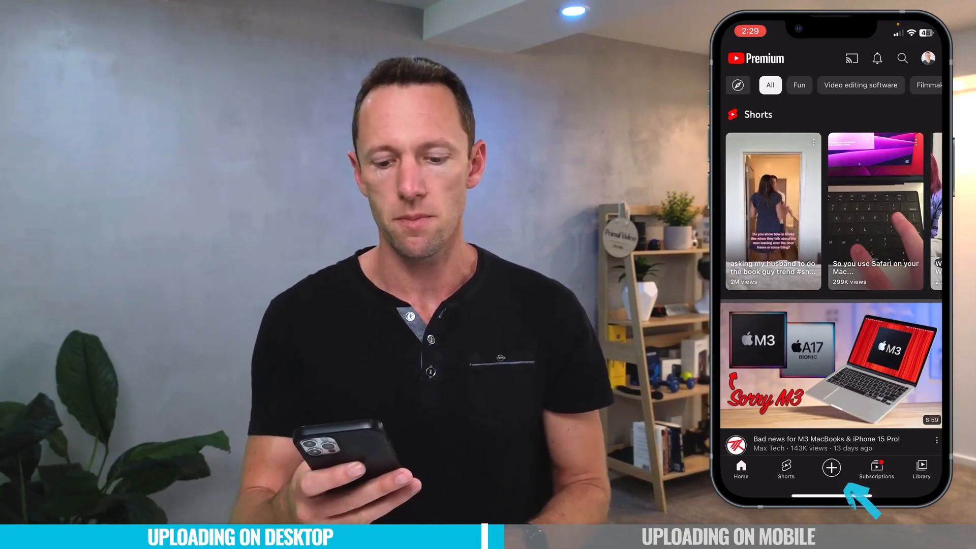
Start a new upload from the phone, choose the 7:21 video and proceed to its details
{"action": "left_click", "coordinate": [831, 467]}
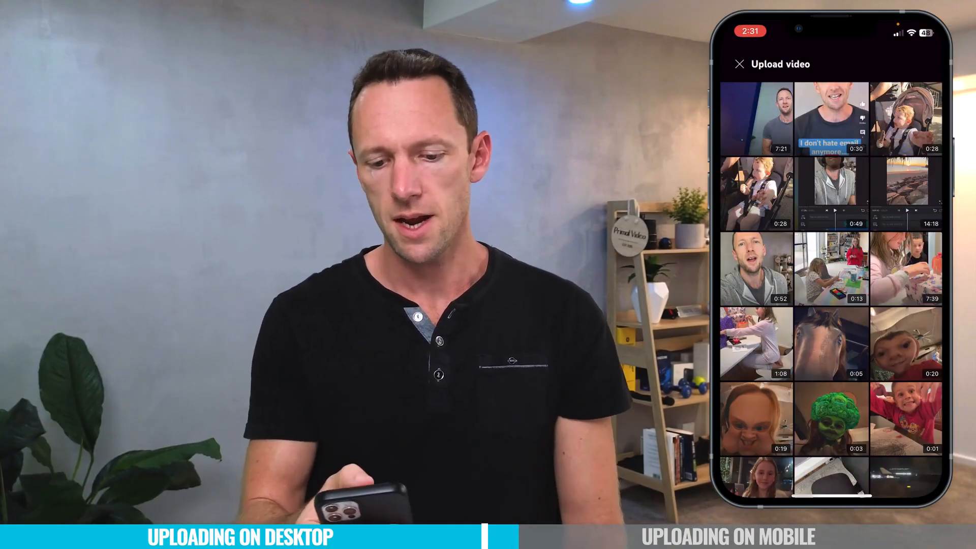
{"action": "left_click", "coordinate": [757, 119]}
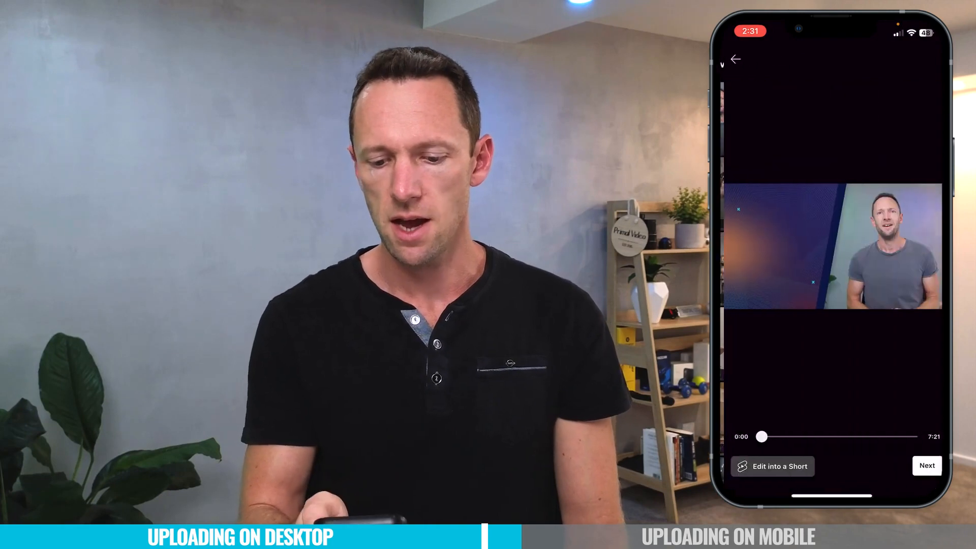
{"action": "mouse_move", "coordinate": [756, 436]}
{"action": "left_mouse_down"}
{"action": "mouse_move", "coordinate": [879, 436]}
{"action": "mouse_move", "coordinate": [756, 436]}
{"action": "left_mouse_up"}
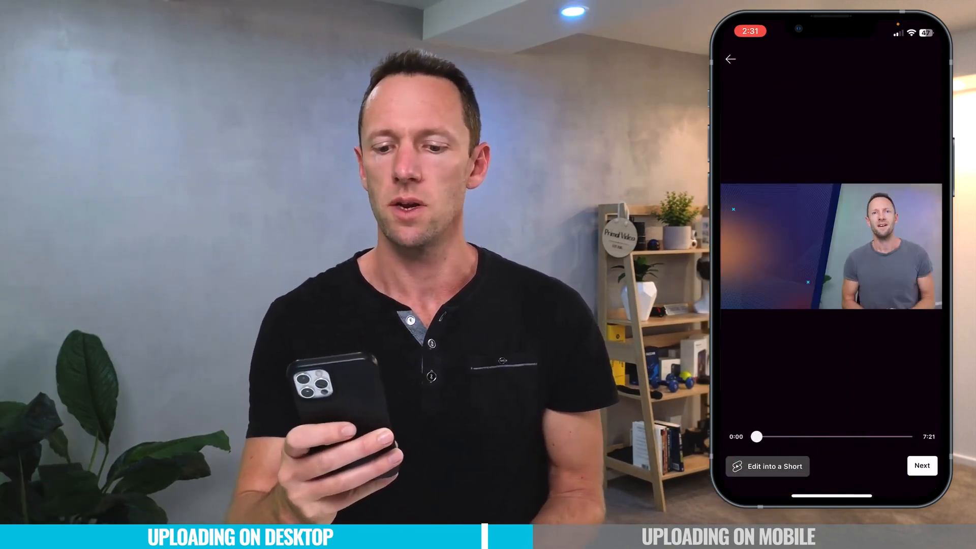
{"action": "left_click", "coordinate": [922, 465]}
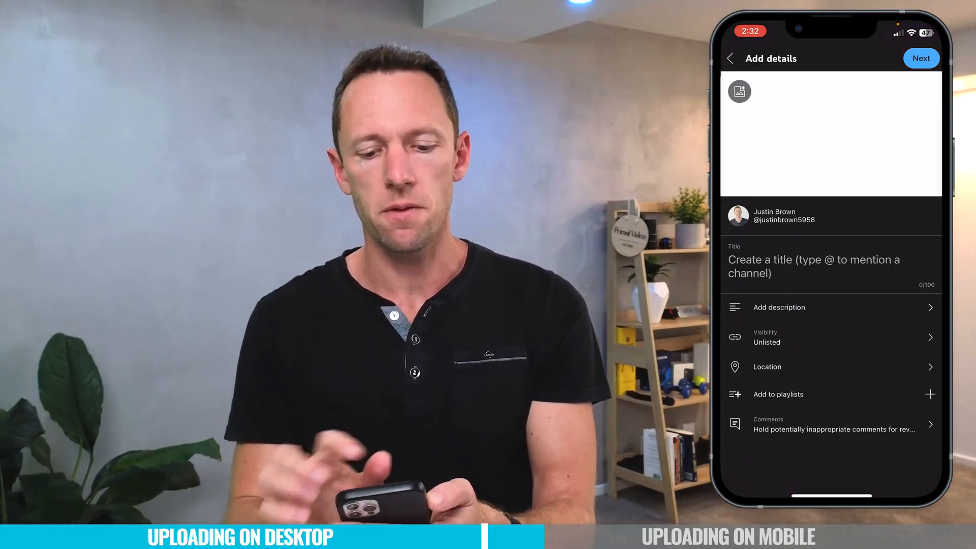
Set the Best Free Video Editing Apps image as thumbnail and title the video "Best FREE Video Editing Apps for Android & iPhone (2023 Review!)"
{"action": "left_click", "coordinate": [740, 91]}
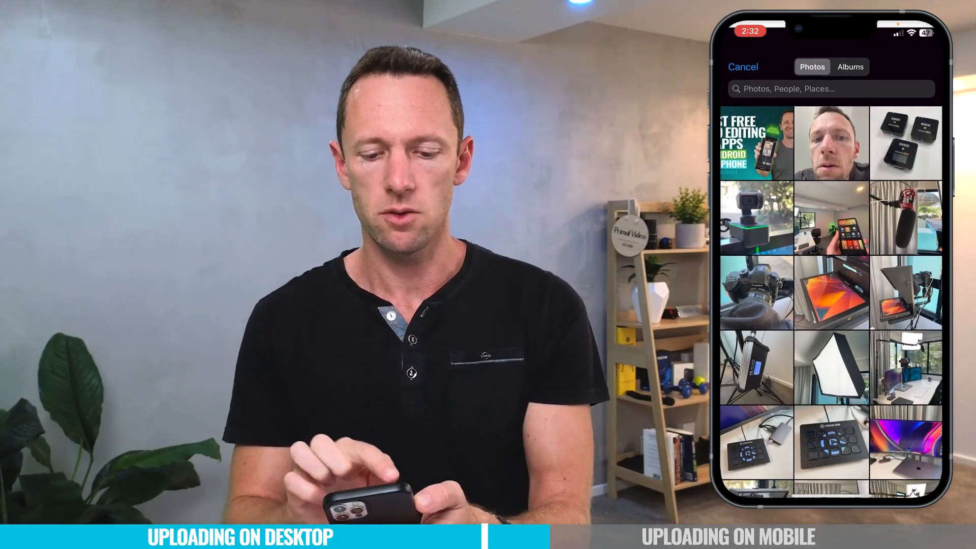
{"action": "left_click", "coordinate": [757, 134]}
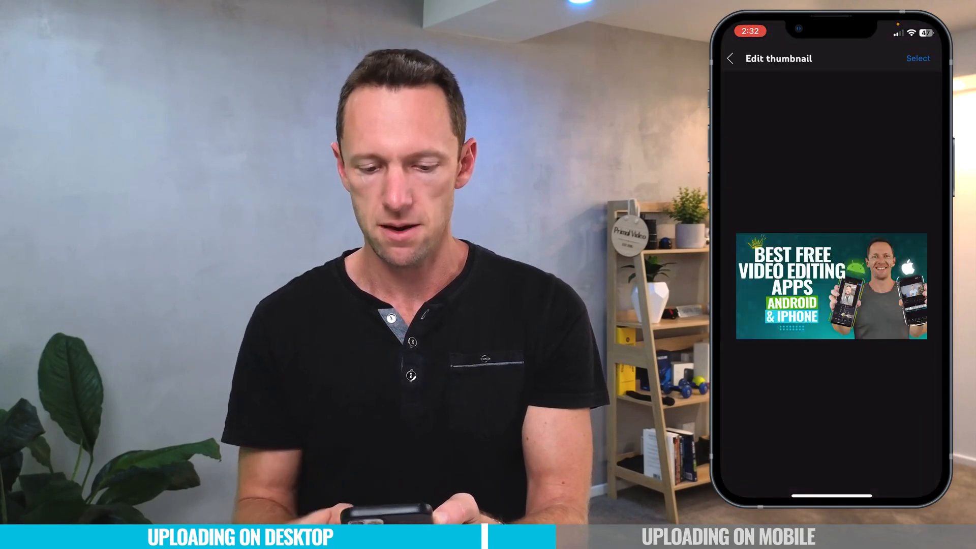
{"action": "left_click", "coordinate": [918, 59]}
{"action": "type", "text": "Best FREE Video"}
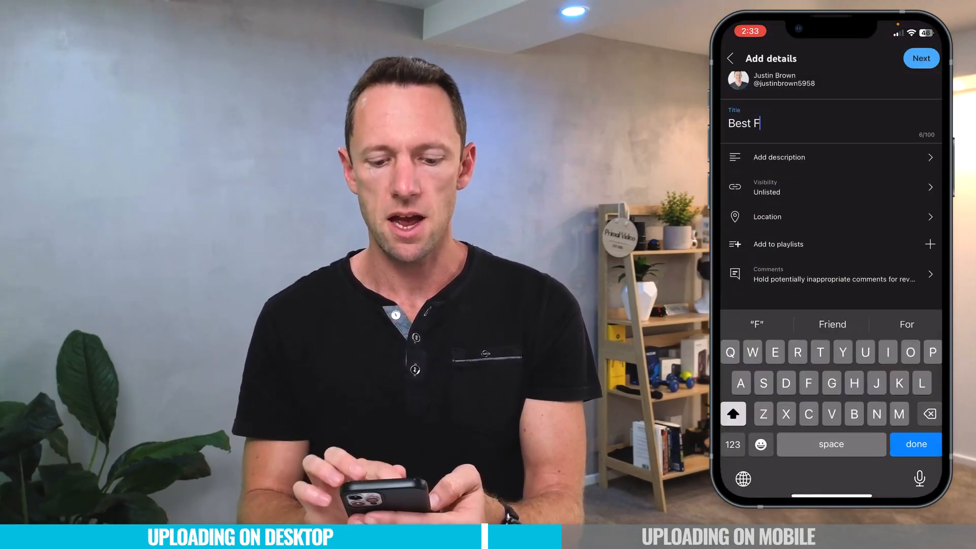
{"action": "type", "text": "Editing Apps for Android & iPhone (2023 Review!)"}
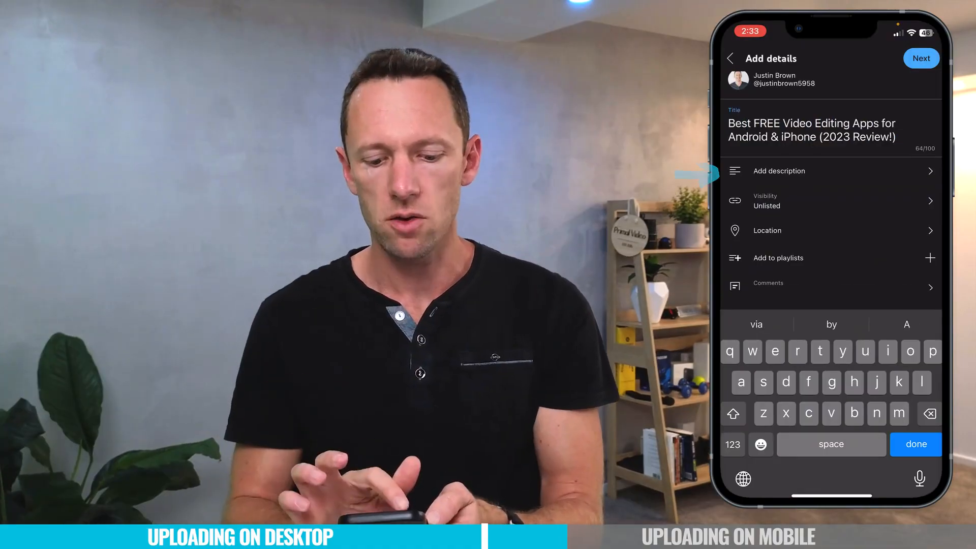
Add a description beginning "The best FREE video editing apps for Android" and open the video's visibility options
{"action": "left_click", "coordinate": [779, 171]}
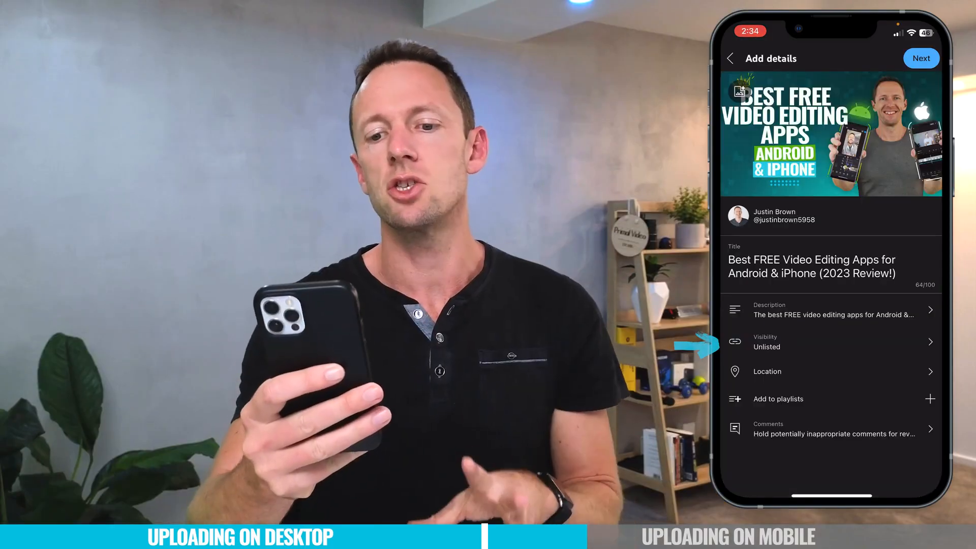
{"action": "left_click", "coordinate": [809, 340]}
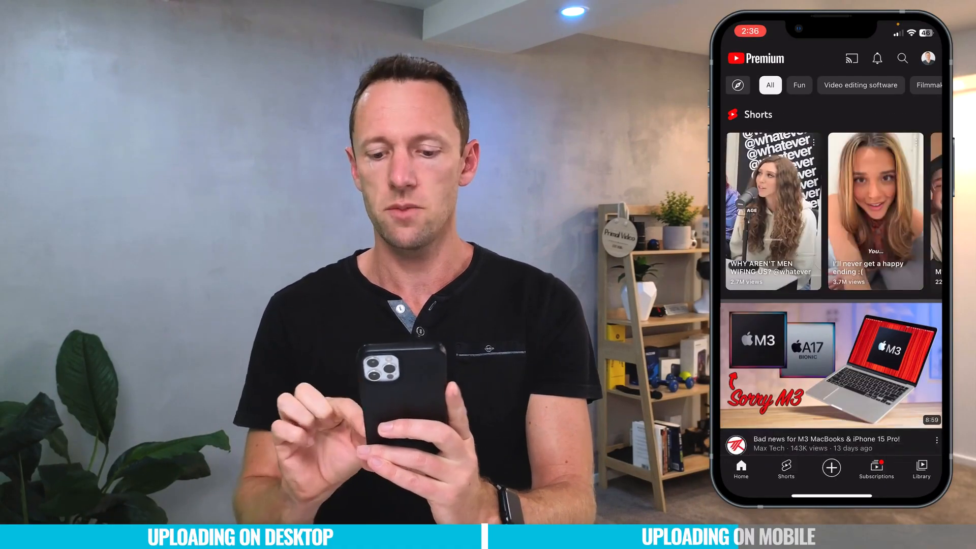
Find the newly uploaded 7:21 video among the account's own videos and open its options for editing
{"action": "left_click", "coordinate": [922, 469]}
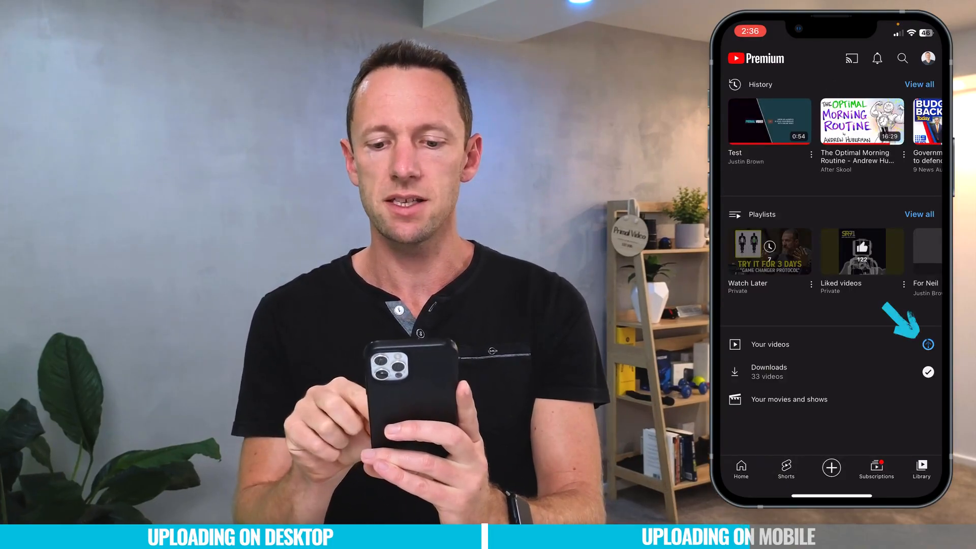
{"action": "left_click", "coordinate": [770, 345]}
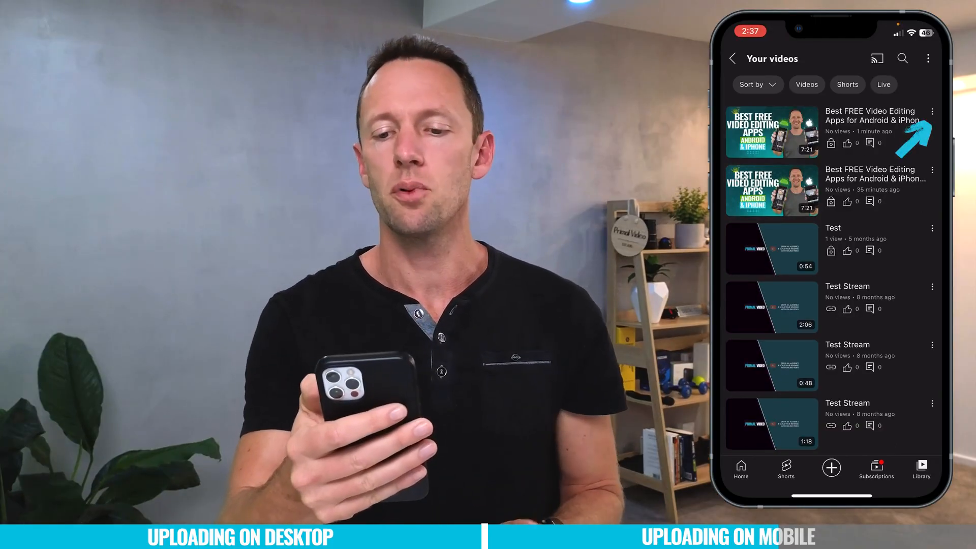
{"action": "left_click", "coordinate": [932, 110]}
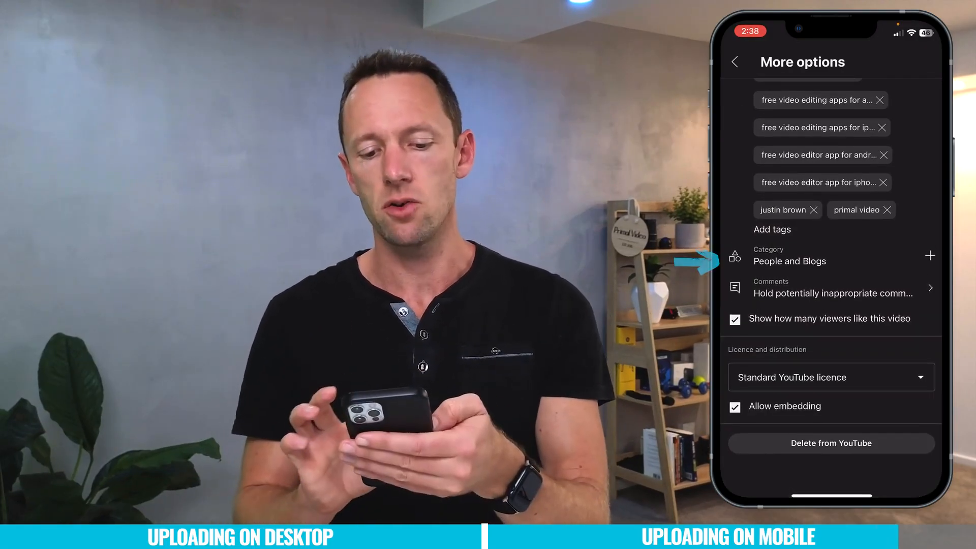
Set the uploaded video's category to Film and Animation, keep embedding allowed and return to the video's details
{"action": "left_click", "coordinate": [832, 255]}
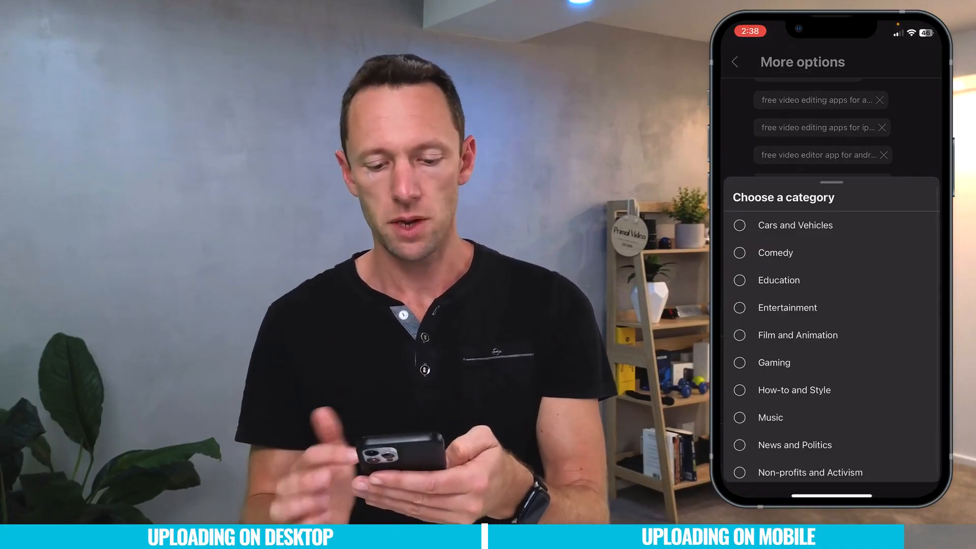
{"action": "left_click", "coordinate": [798, 335]}
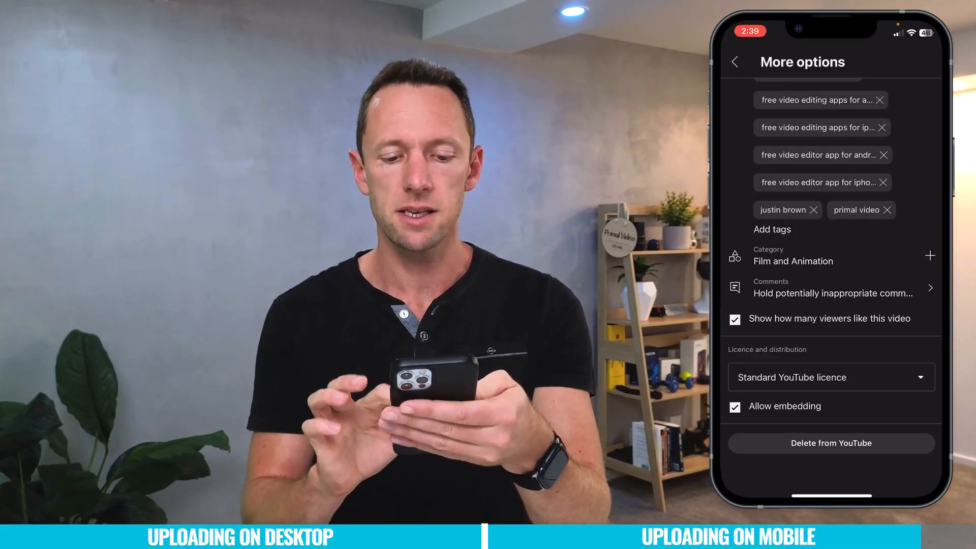
{"action": "left_click", "coordinate": [734, 408]}
{"action": "left_click", "coordinate": [734, 407]}
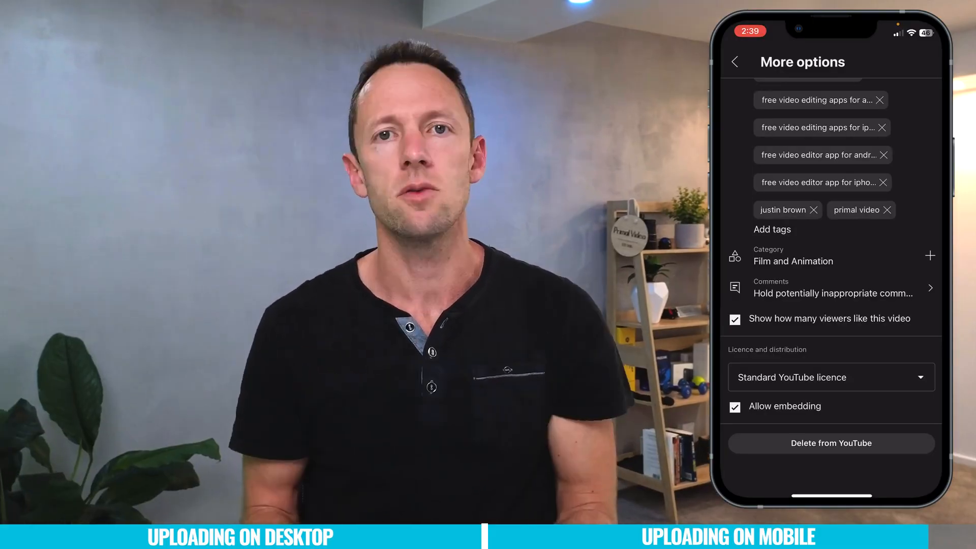
{"action": "left_click", "coordinate": [734, 62]}
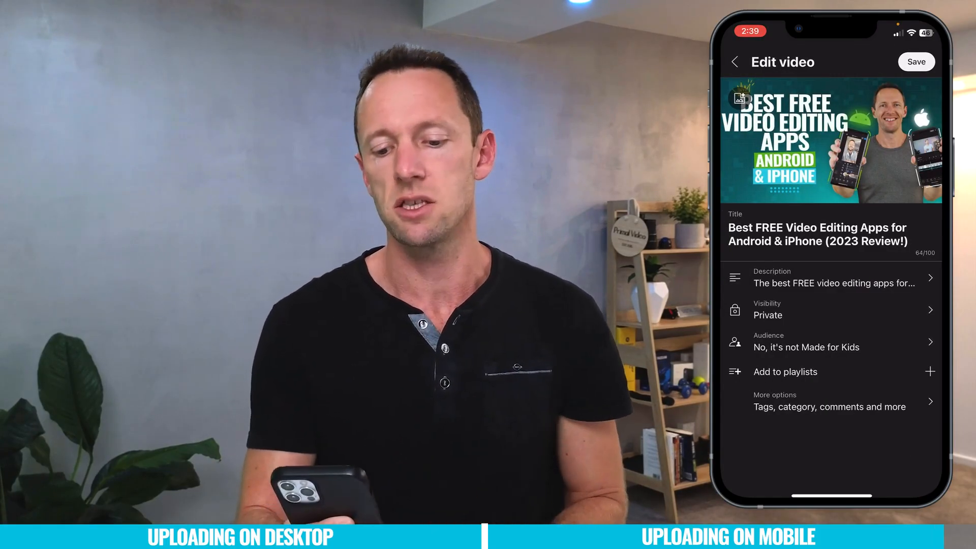
Examine the Schedule settings in the video's visibility options and return to the details without scheduling it
{"action": "left_click", "coordinate": [828, 310]}
{"action": "left_click", "coordinate": [735, 135]}
{"action": "left_click", "coordinate": [748, 282]}
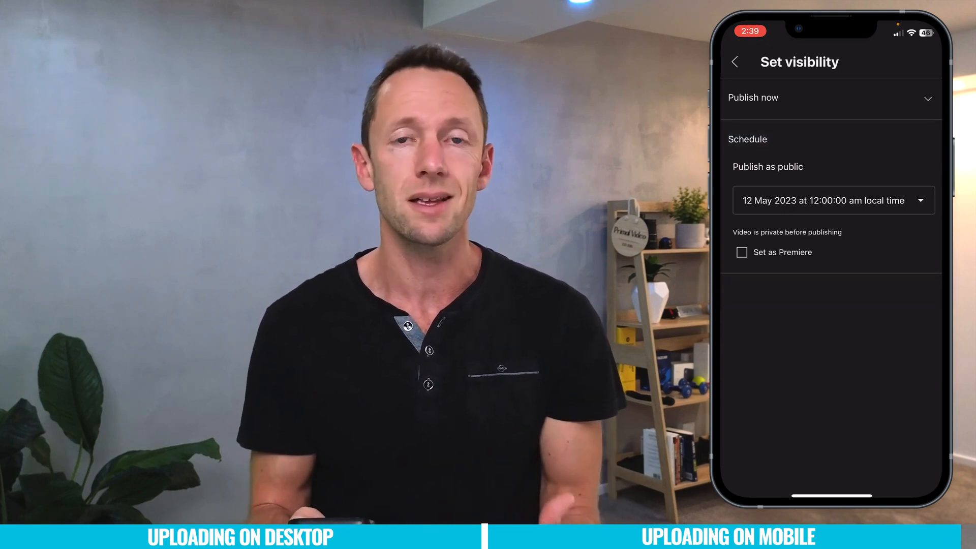
{"action": "left_click", "coordinate": [735, 62]}
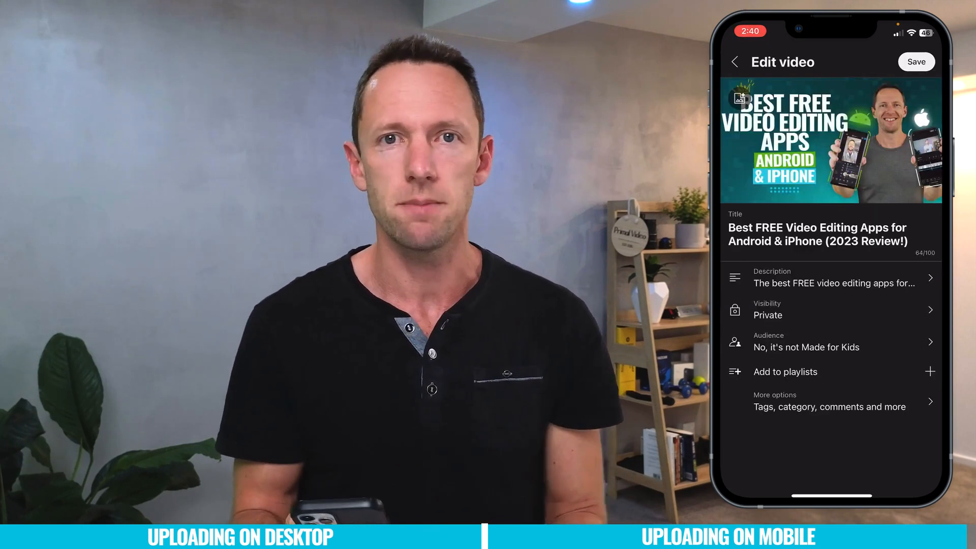